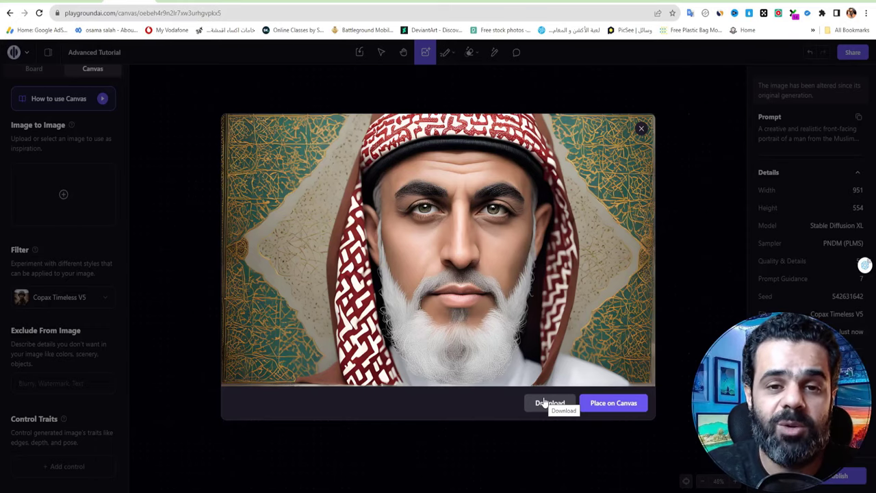
# Switch to LeiaPix Converter and upload Leonardo_Diffusion_A_creative_and_realistic_long_portrait_of_a_0 copy.jpg from the Downloads folder
pyautogui.click(230, 1)
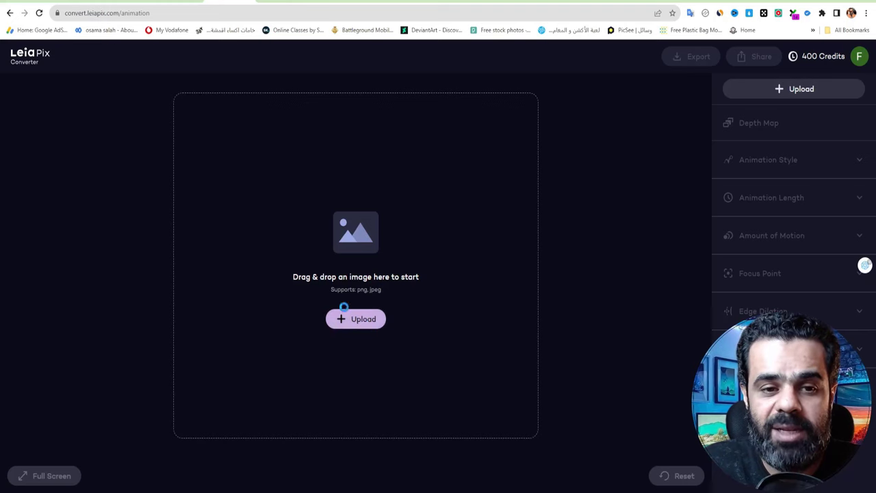
pyautogui.click(344, 310)
pyautogui.click(41, 98)
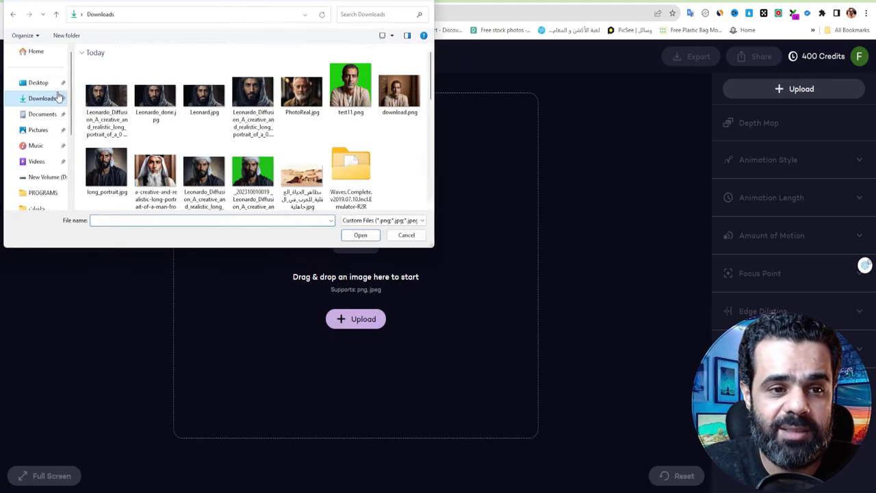
pyautogui.doubleClick(101, 101)
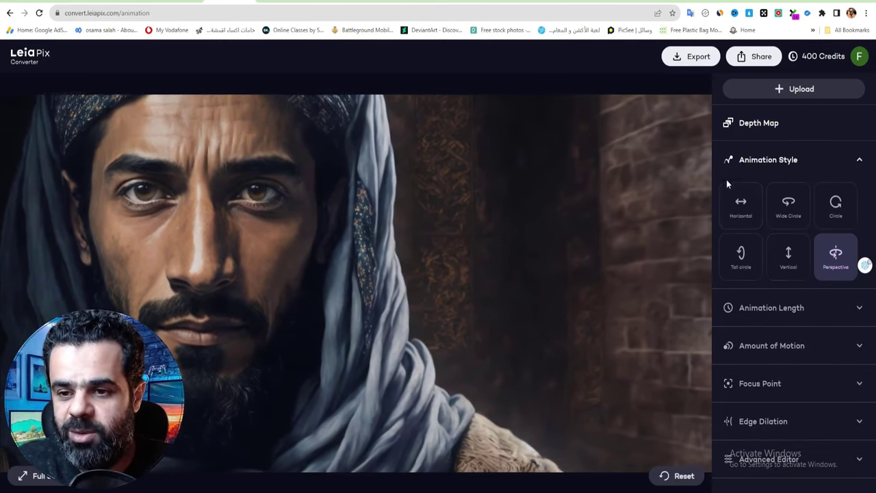
# Preview the Horizontal, Wide Circle, Circle, Perspective and Tall circle motions on the portrait, and set the animation style to Vertical
pyautogui.click(747, 205)
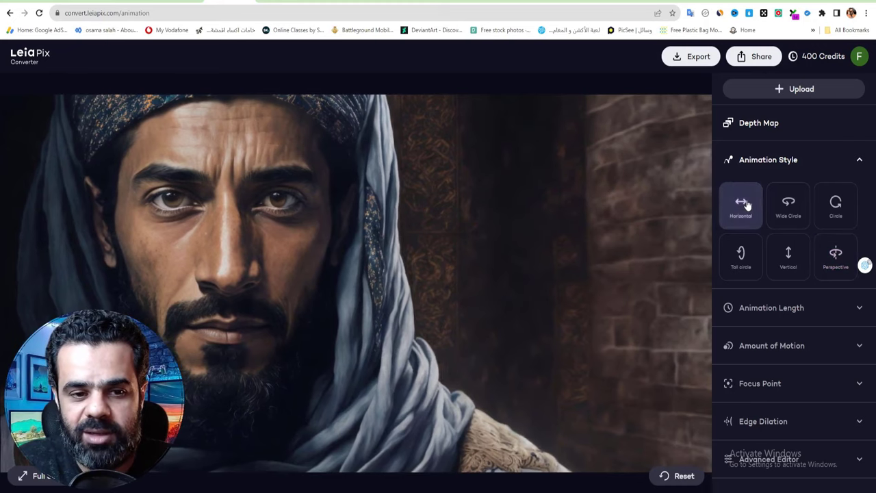
pyautogui.click(788, 203)
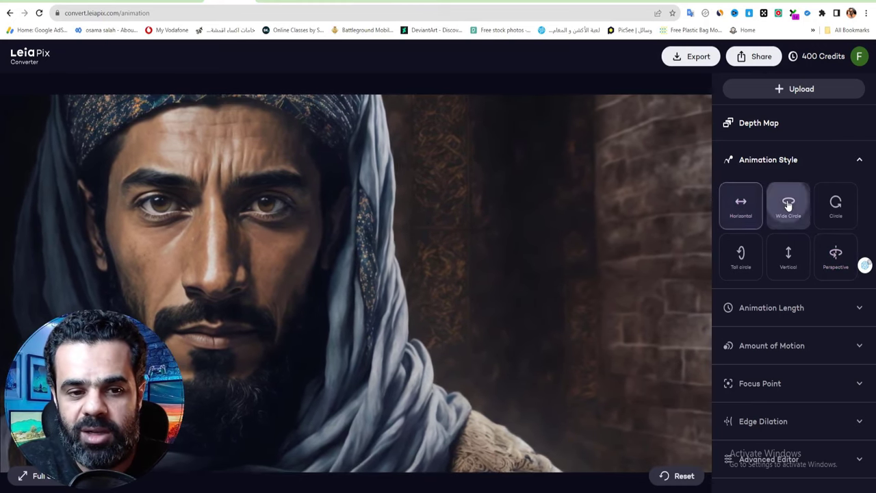
pyautogui.click(788, 254)
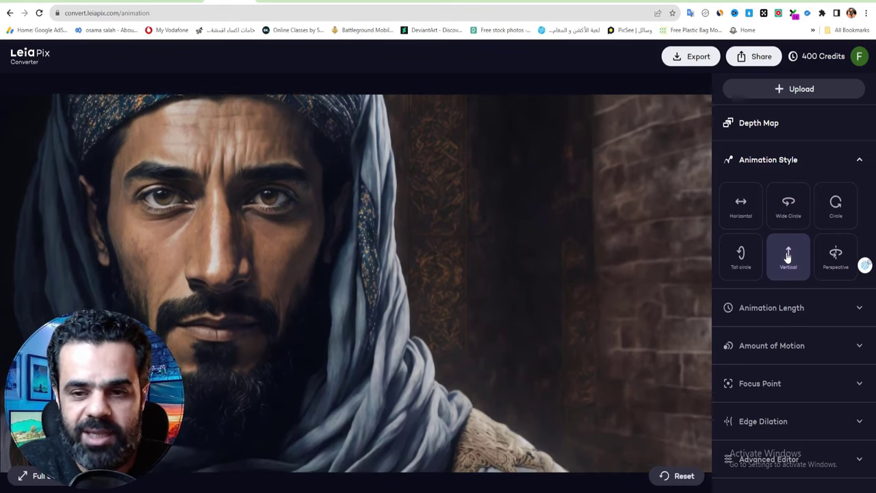
pyautogui.click(835, 208)
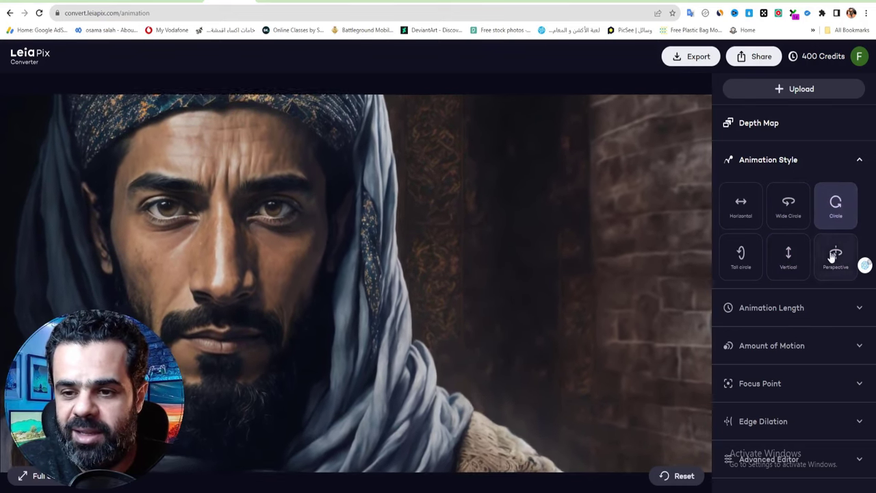
pyautogui.click(836, 254)
pyautogui.click(742, 253)
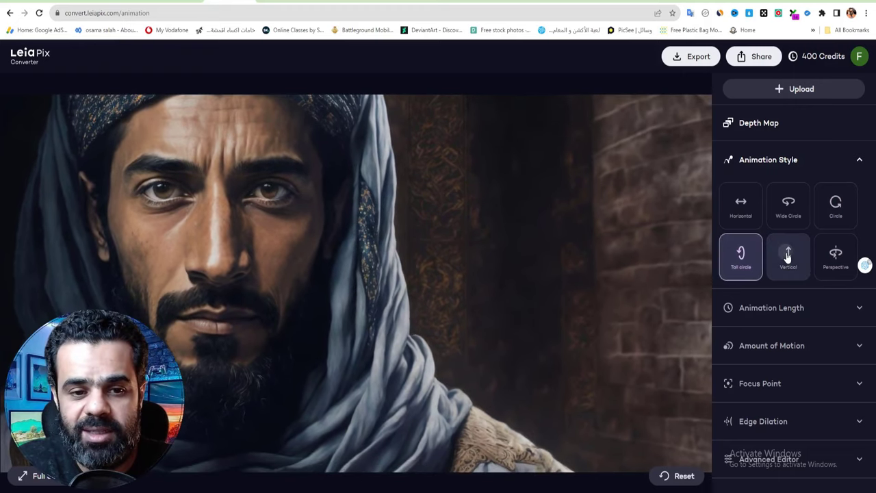
pyautogui.click(789, 255)
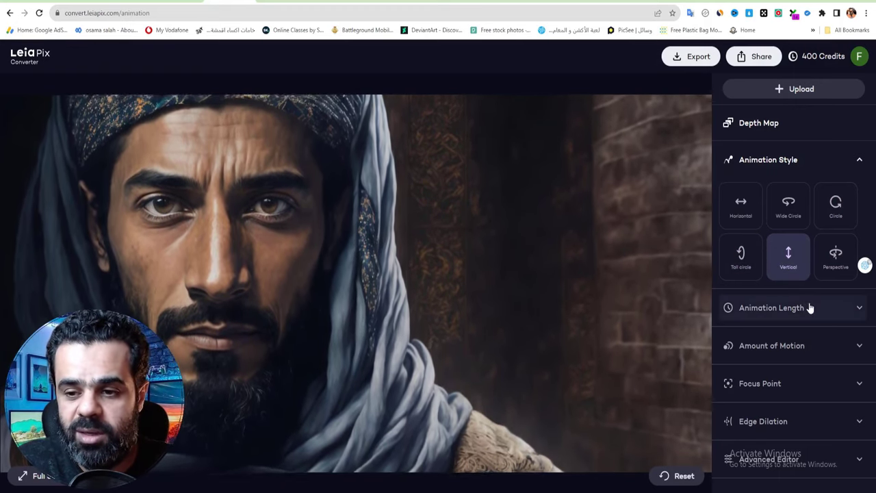
# Show the animation length setting and reduce the portrait's amount of motion to the lowest level
pyautogui.click(834, 309)
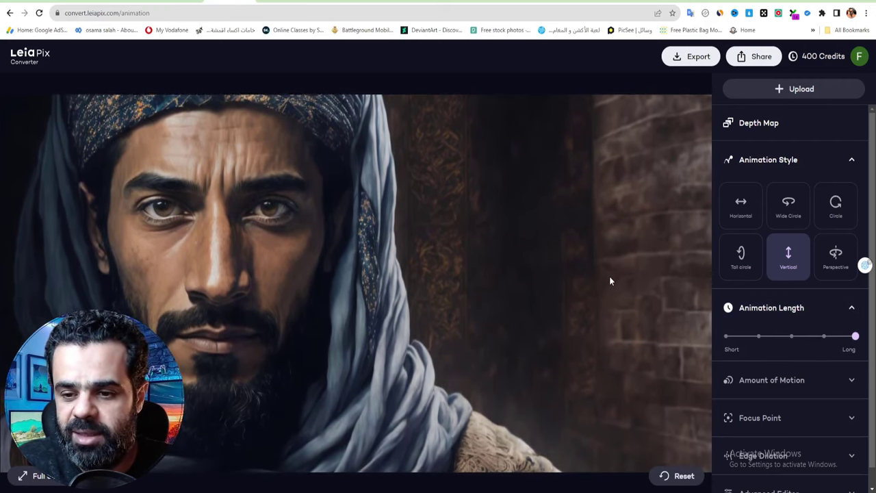
pyautogui.scroll(-1, 834, 363)
pyautogui.click(818, 360)
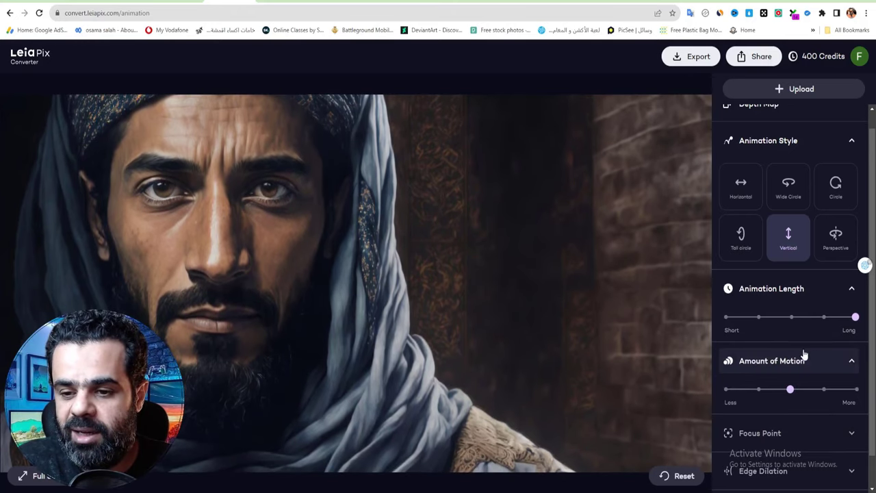
pyautogui.moveTo(795, 387); pyautogui.dragTo(729, 395)
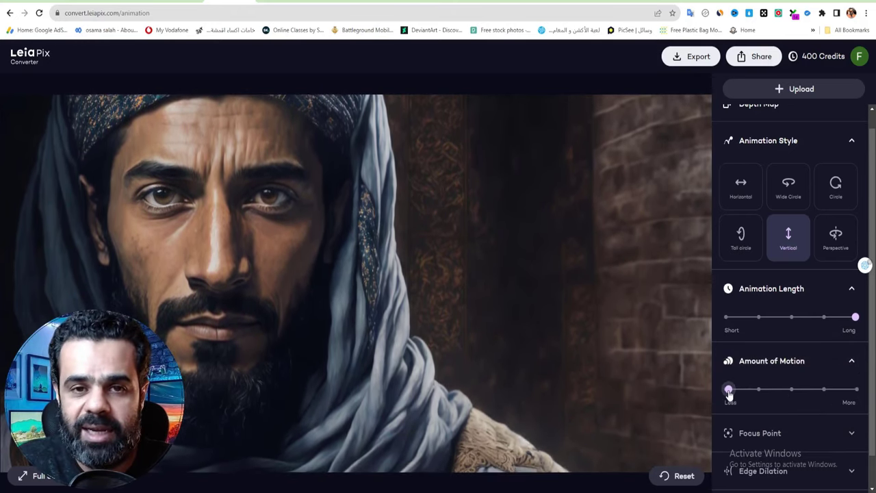
# Try the closest focus point for the portrait animation and set it midway between Close and Far
pyautogui.scroll(-1, 788, 397)
pyautogui.click(829, 364)
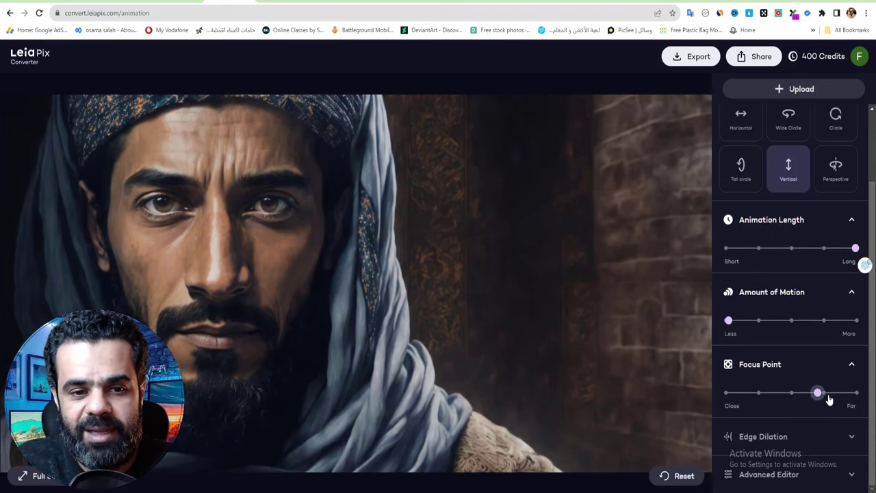
pyautogui.moveTo(828, 399); pyautogui.dragTo(728, 400)
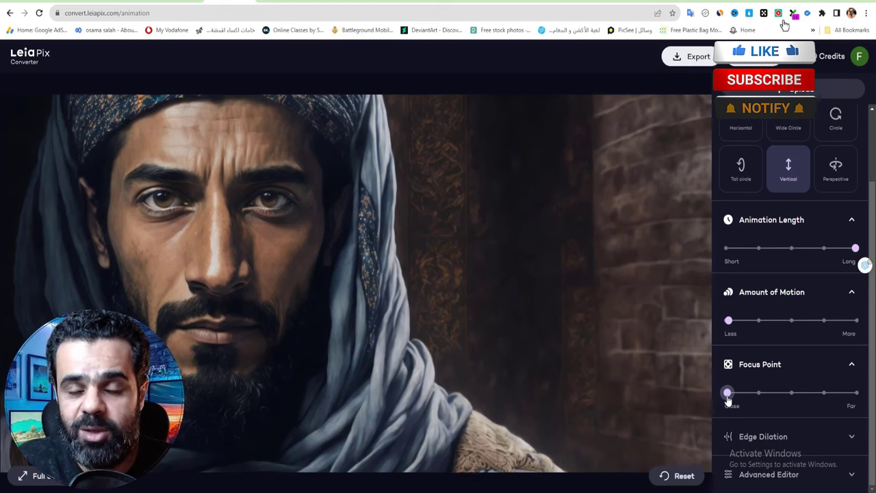
pyautogui.moveTo(728, 401); pyautogui.dragTo(792, 401)
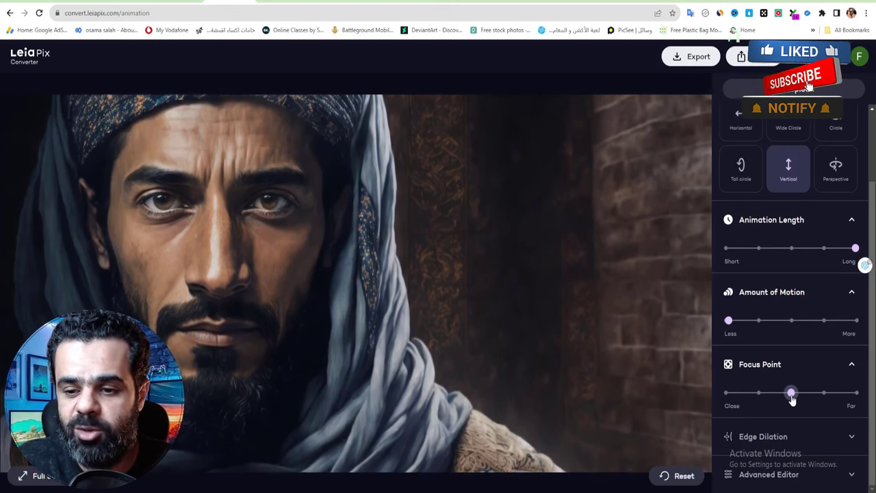
# Try low and maximum edge dilation on the portrait, and set it to a low level just below the second mark
pyautogui.click(794, 436)
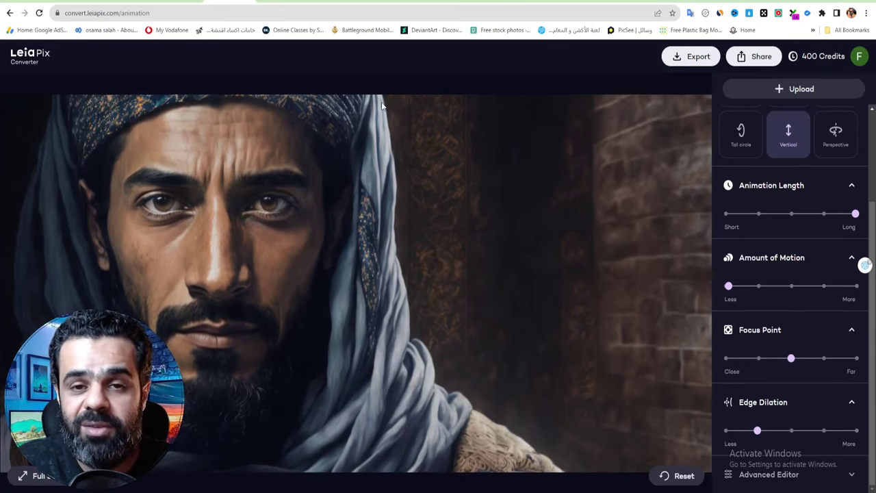
pyautogui.moveTo(757, 431); pyautogui.dragTo(746, 434)
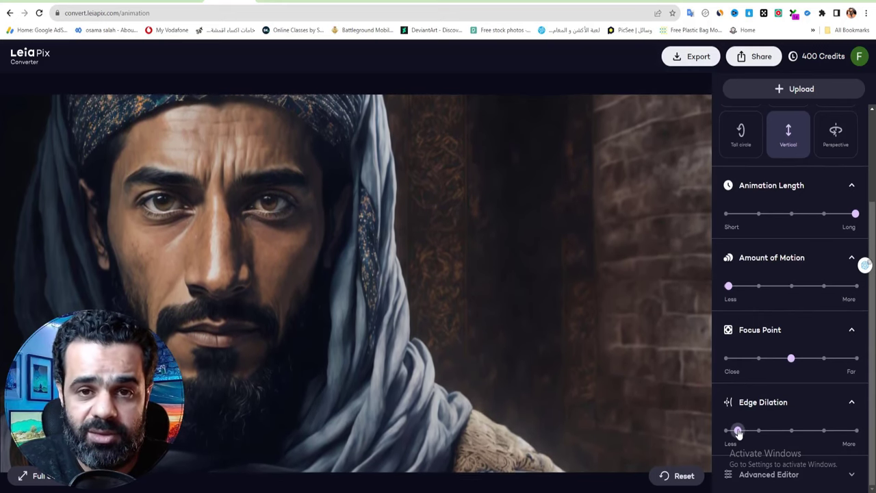
pyautogui.moveTo(831, 432)
pyautogui.mouseDown()
pyautogui.moveTo(775, 430)
pyautogui.moveTo(847, 432)
pyautogui.mouseUp()
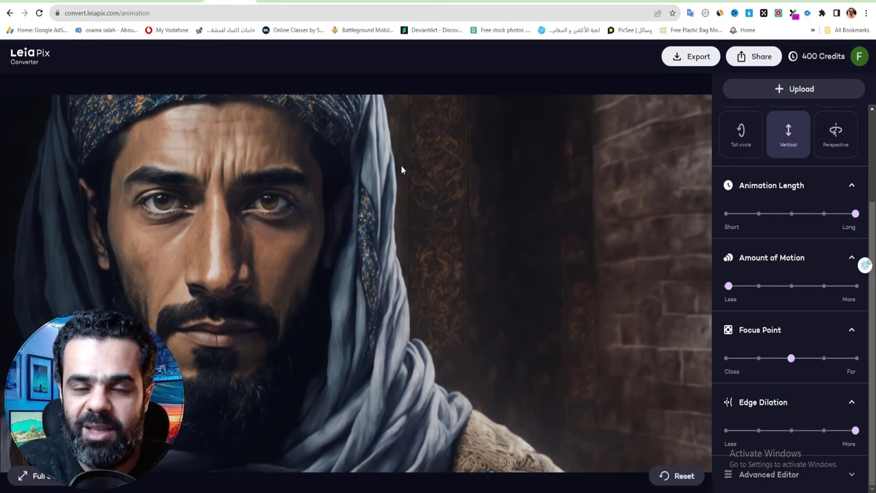
pyautogui.moveTo(842, 439); pyautogui.dragTo(744, 437)
# In the advanced motion settings, set Amplitude X to 0.04 and Amplitude Y to 0.26
pyautogui.scroll(-3, 740, 352)
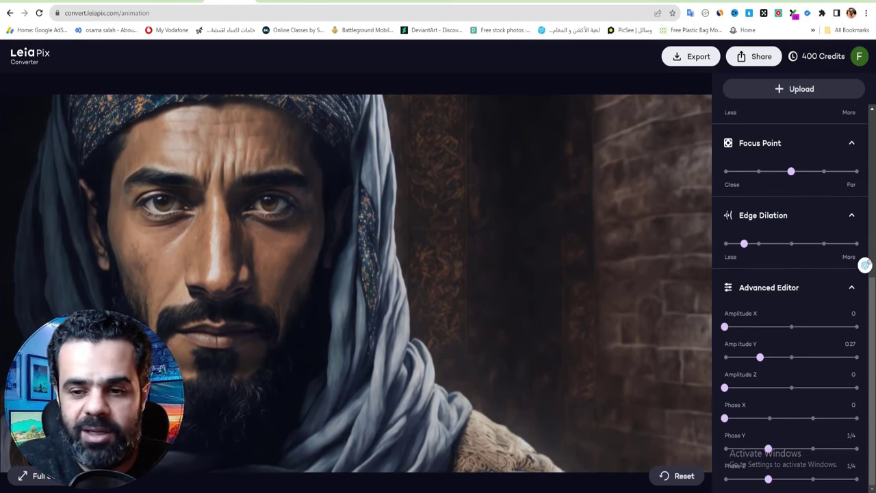
pyautogui.moveTo(725, 328)
pyautogui.mouseDown()
pyautogui.moveTo(787, 327)
pyautogui.moveTo(730, 327)
pyautogui.mouseUp()
pyautogui.moveTo(760, 357)
pyautogui.mouseDown()
pyautogui.moveTo(818, 361)
pyautogui.moveTo(762, 366)
pyautogui.mouseUp()
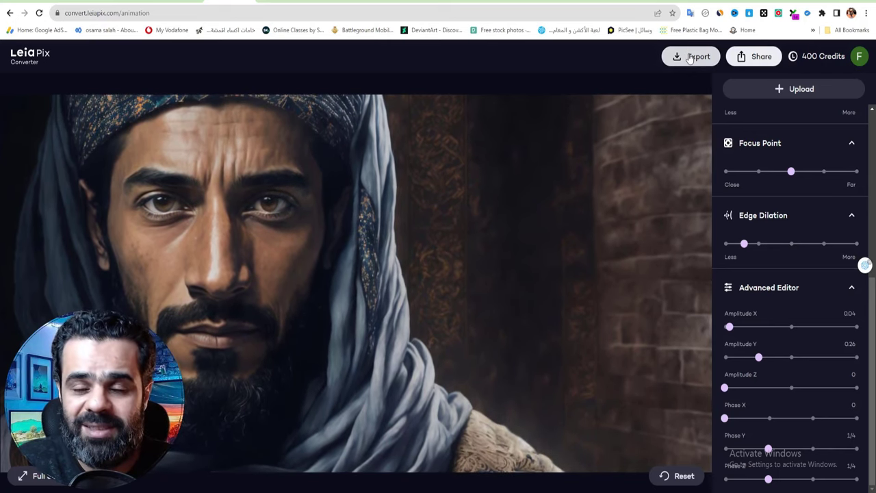
# Export the portrait animation as MP4 (original size) and save it
pyautogui.click(690, 57)
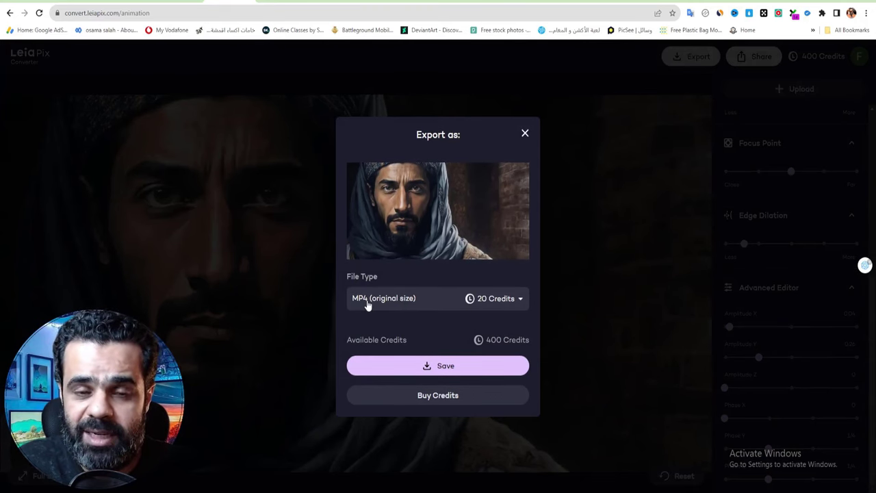
pyautogui.click(442, 366)
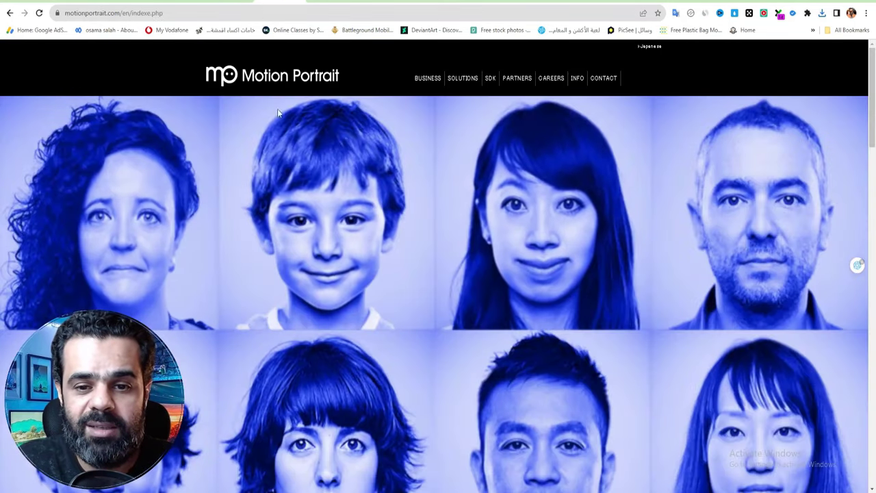
# In the Motion Portrait website's demo, upload Leonardo_Diffusion_A_creative_and_realistic_long_portrait_of_a_0 copy.jpg as the picture
pyautogui.scroll(-1, 544, 236)
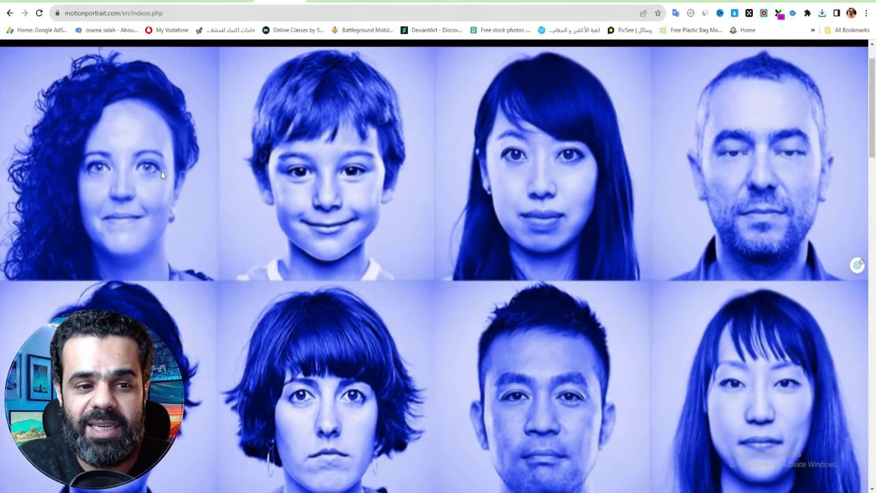
pyautogui.scroll(-2, 593, 276)
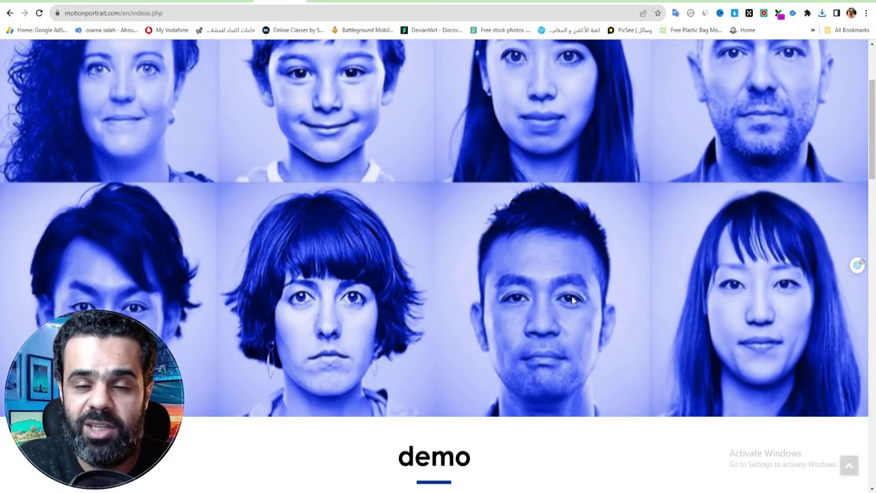
pyautogui.scroll(-4, 466, 296)
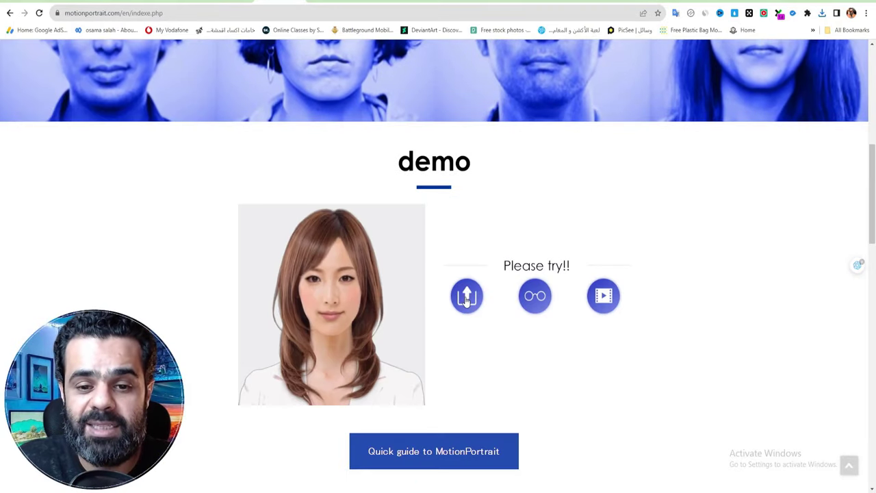
pyautogui.click(466, 298)
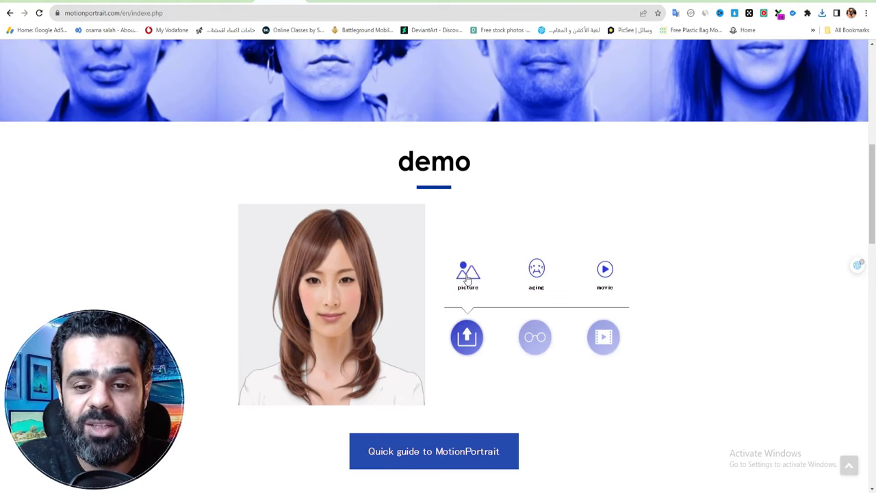
pyautogui.click(468, 274)
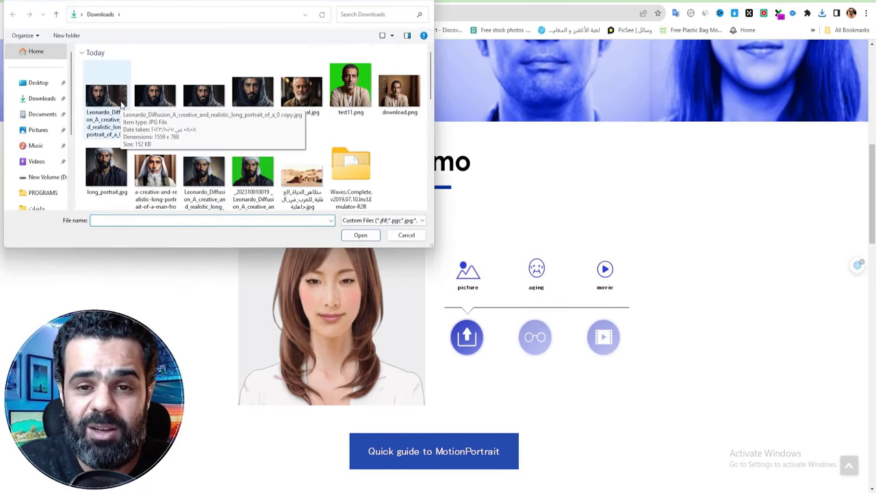
pyautogui.click(122, 104)
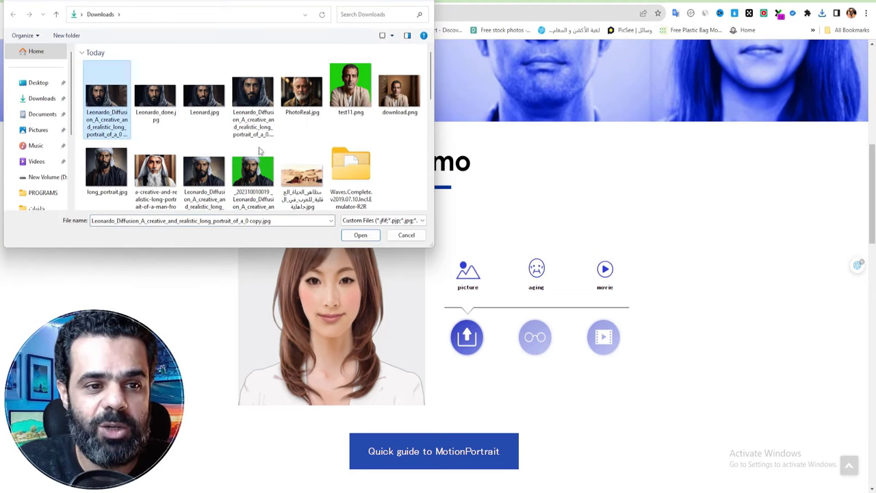
pyautogui.click(369, 237)
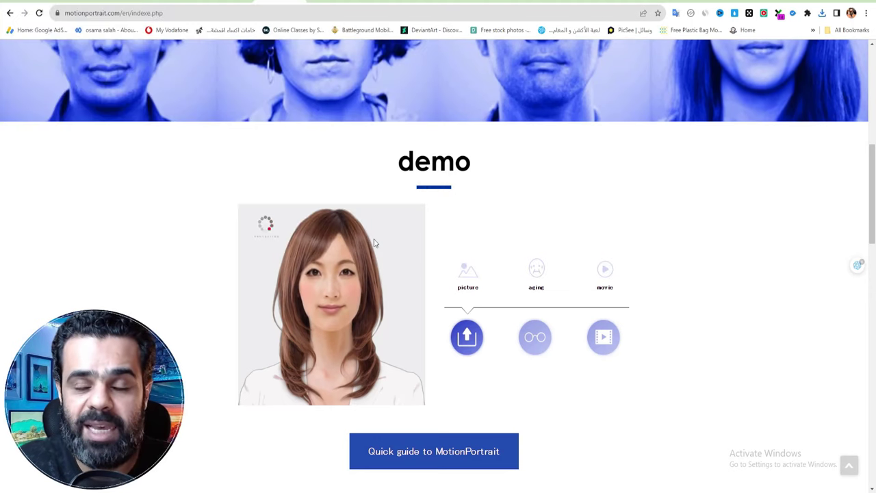
# Enlarge the web page beyond 125% so the animated portrait in the demo fills more of the screen
pyautogui.scroll(-2, 165, 129)
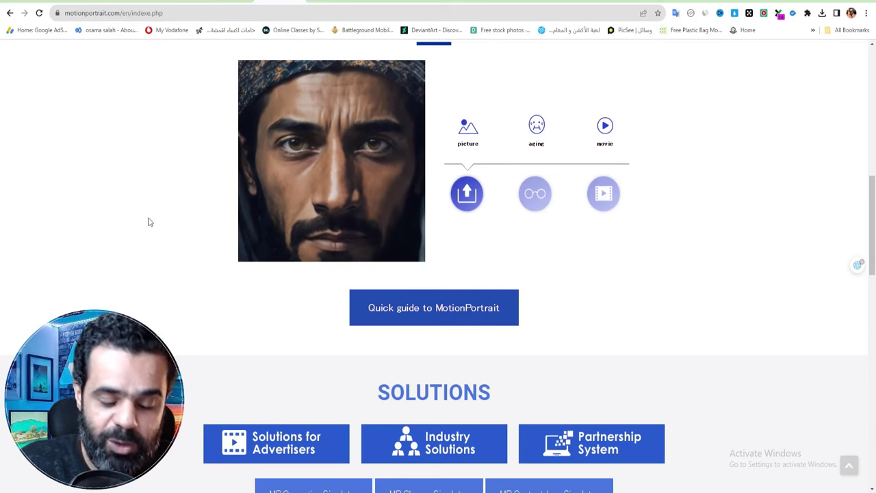
pyautogui.hotkey('ctrl', '+')
pyautogui.hotkey('ctrl', '+')
pyautogui.scroll(2, 174, 214)
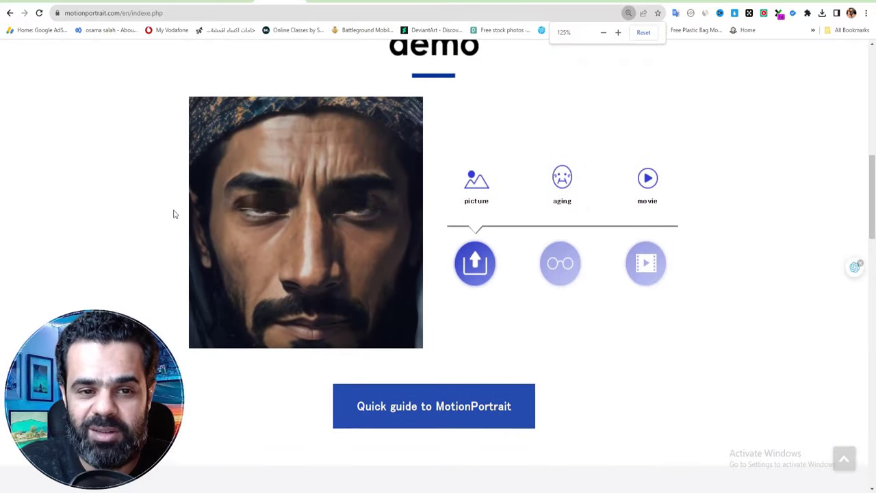
pyautogui.hotkey('ctrl', '+')
pyautogui.scroll(1, 174, 214)
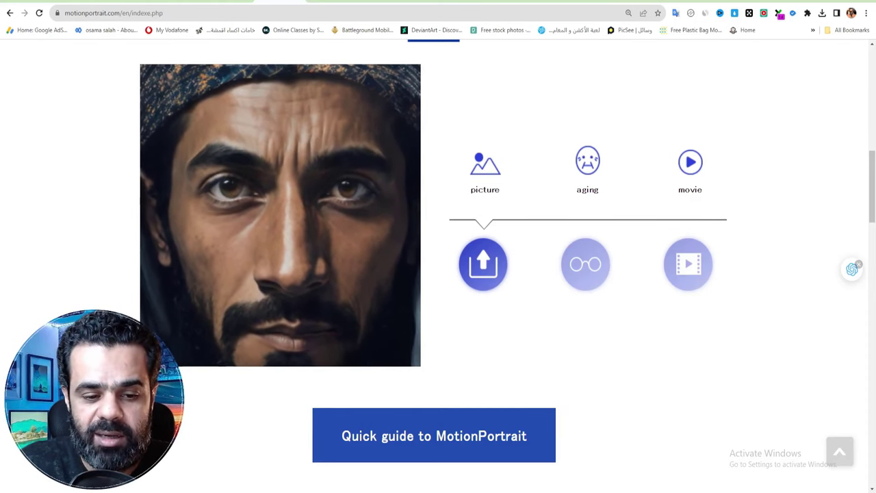
# Search Windows for "sni" and open the Snipping Tool for video capture of the animated portrait
pyautogui.press('super')
pyautogui.click(367, 156)
pyautogui.write('s')
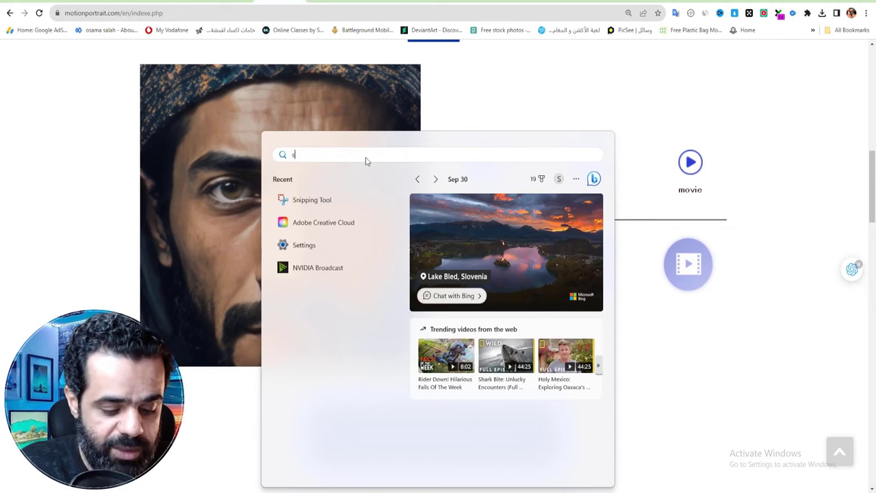
pyautogui.write('ni')
pyautogui.press('Return')
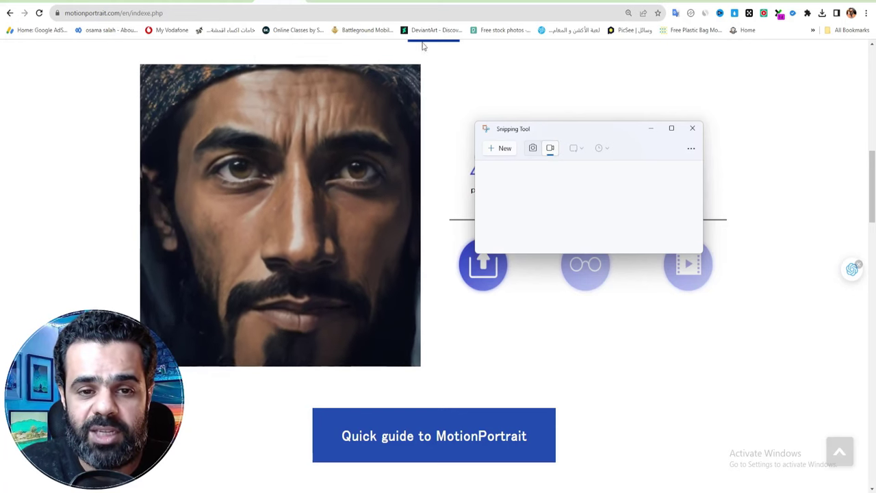
pyautogui.click(189, 319)
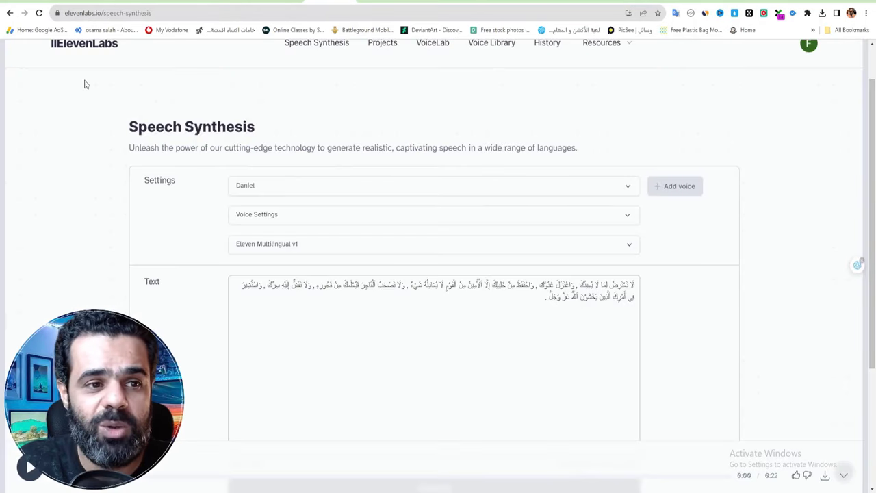
# Look over the Speech Synthesis settings and play the sample of the Daniel voice
pyautogui.scroll(1, 84, 92)
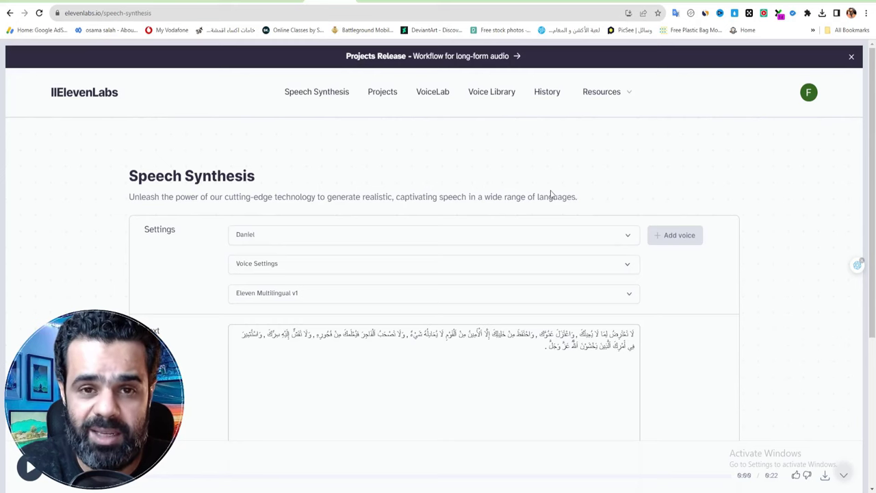
pyautogui.scroll(-2, 616, 315)
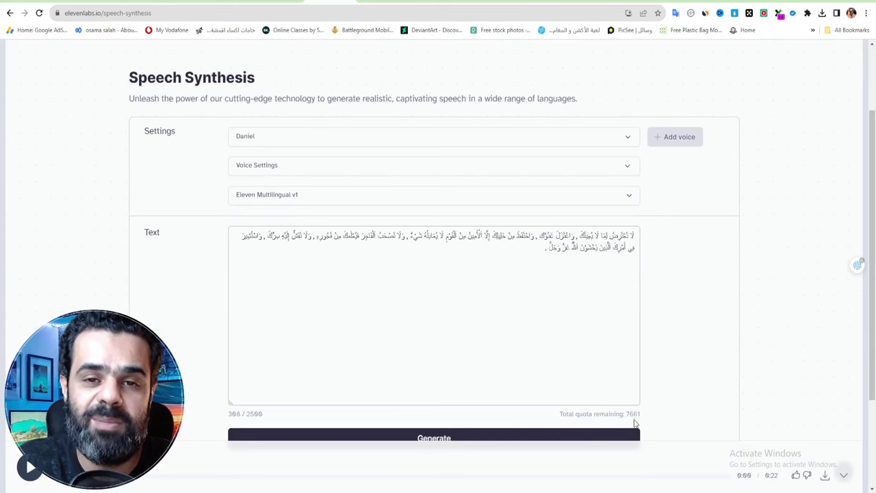
pyautogui.scroll(2, 637, 415)
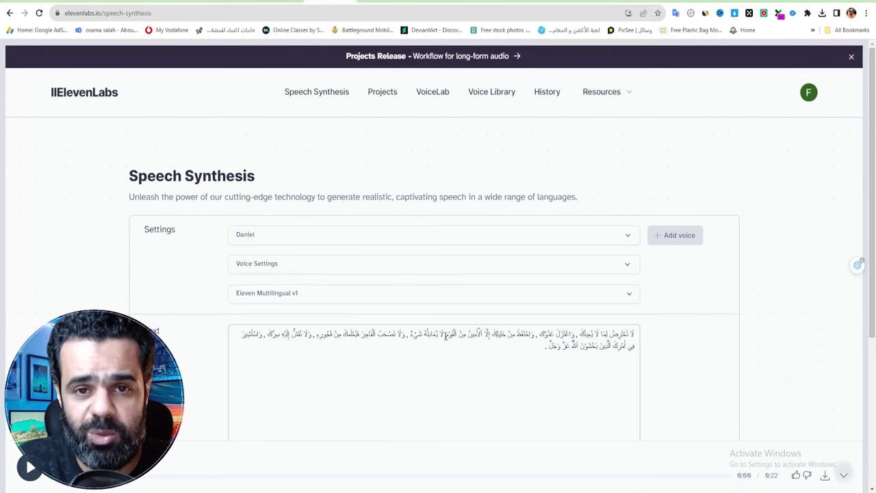
pyautogui.click(626, 235)
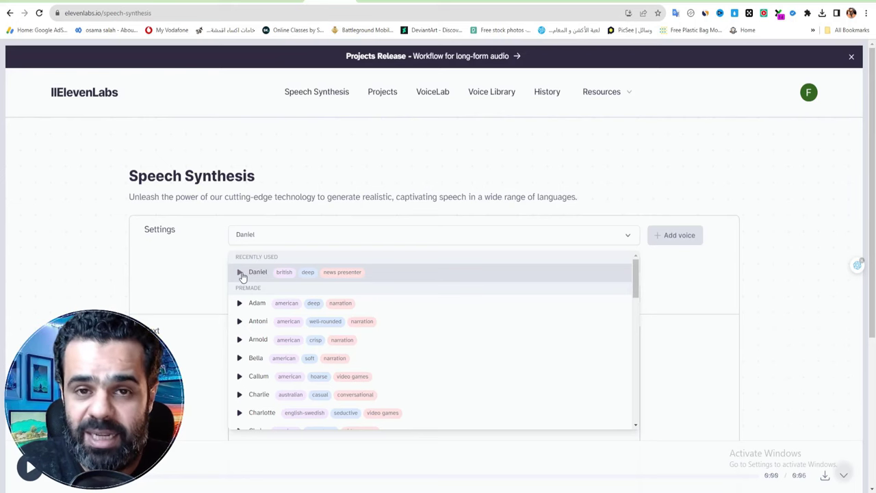
pyautogui.click(241, 274)
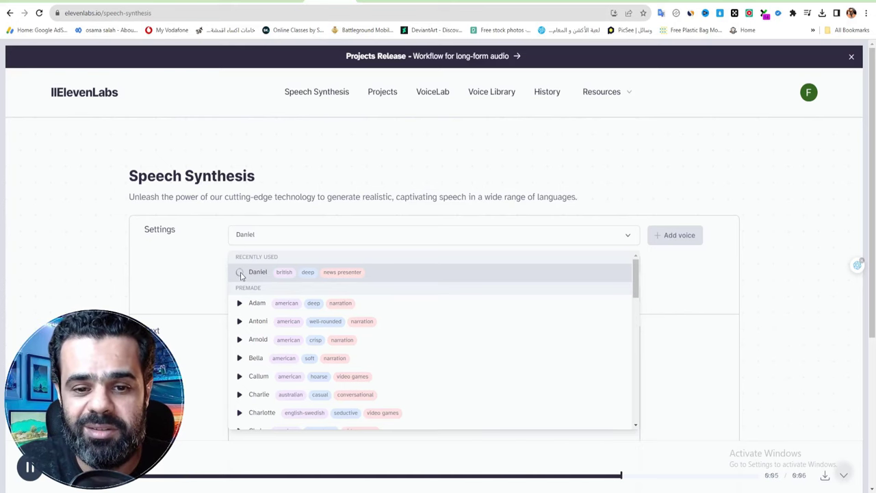
# Check the Stability and Clarity voice settings, and choose the Eleven Multilingual v1 model
pyautogui.click(628, 270)
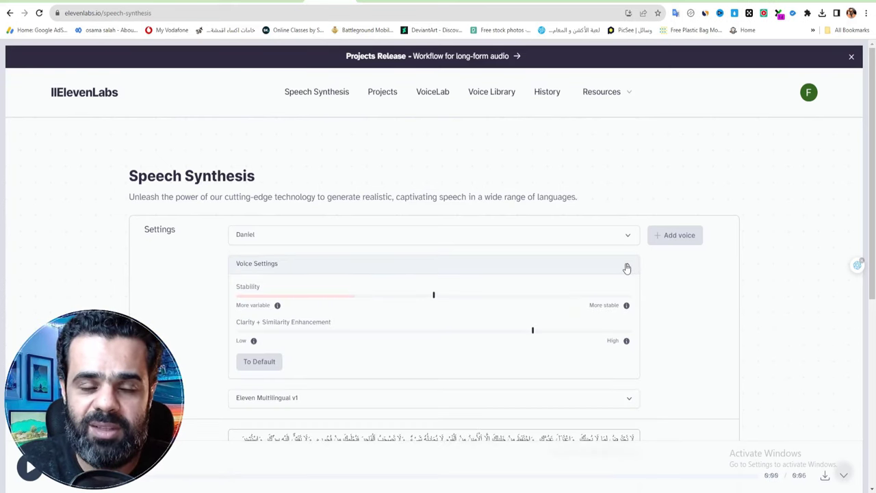
pyautogui.click(627, 269)
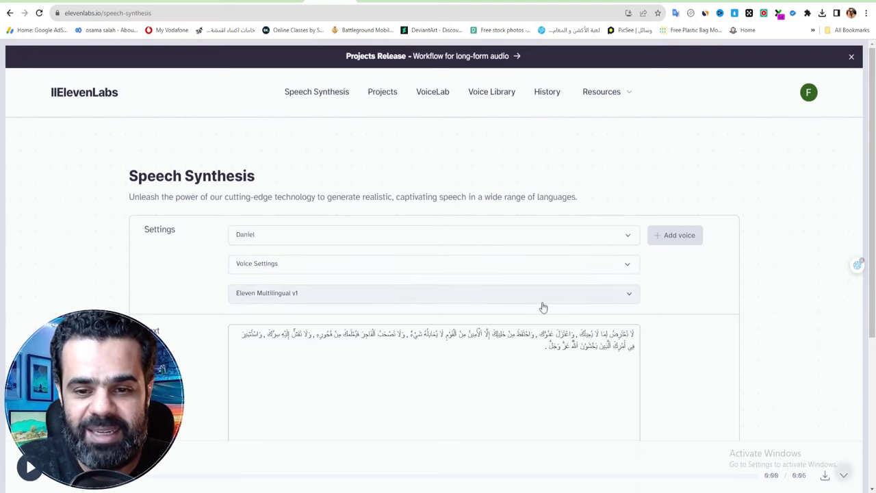
pyautogui.click(583, 295)
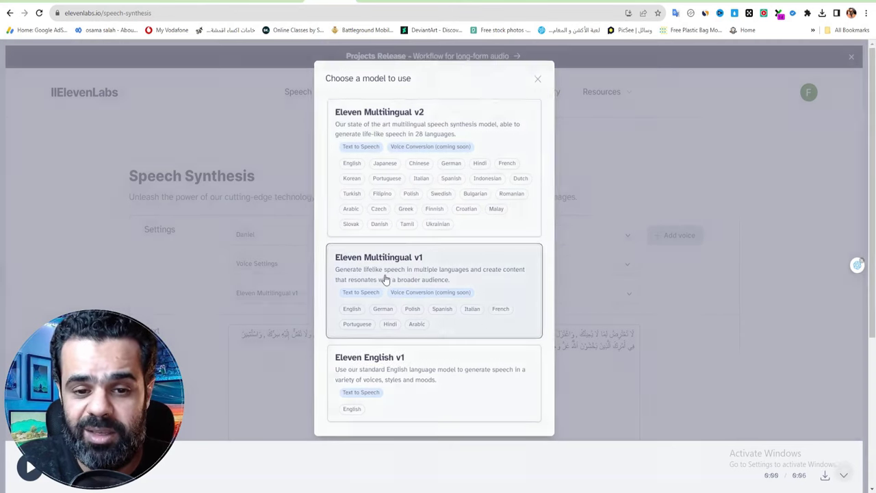
pyautogui.click(384, 280)
# Switch to the شكللي site (tashkeel.alsharekh.org) and enter the undiacritized Arabic passage beginning "لا تعترض لما لا"
pyautogui.tripleClick(448, 335)
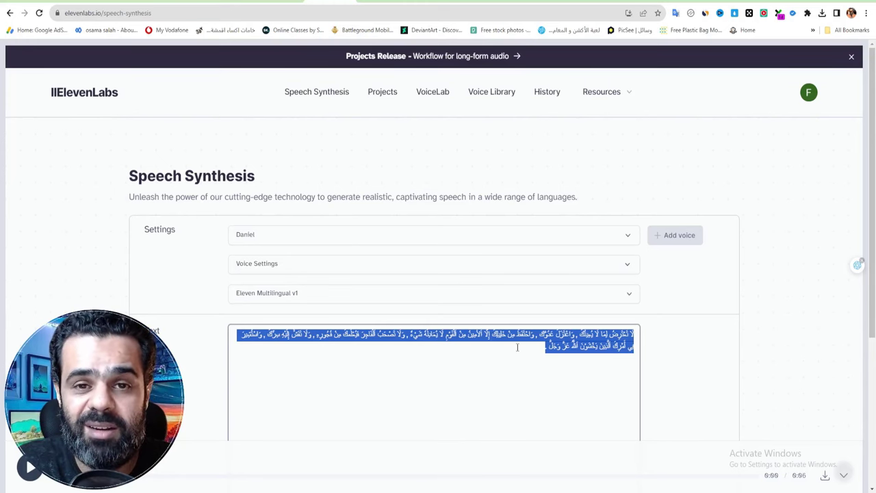
pyautogui.click(443, 360)
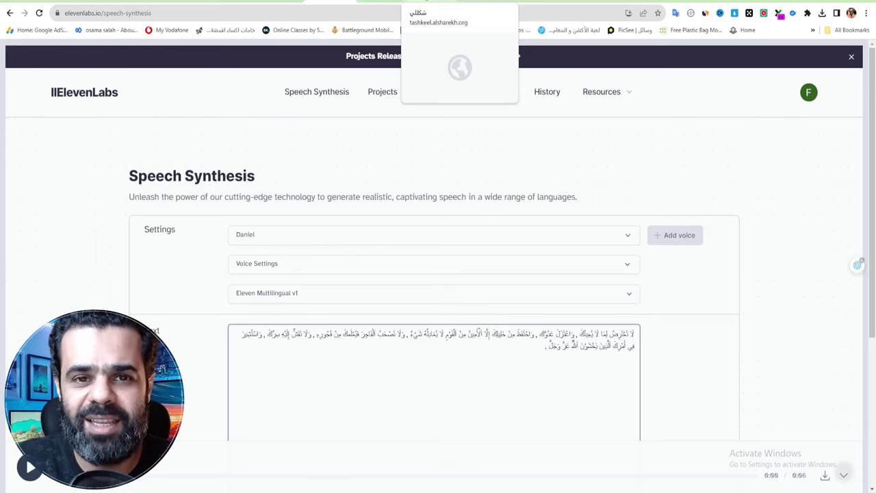
pyautogui.click(442, 1)
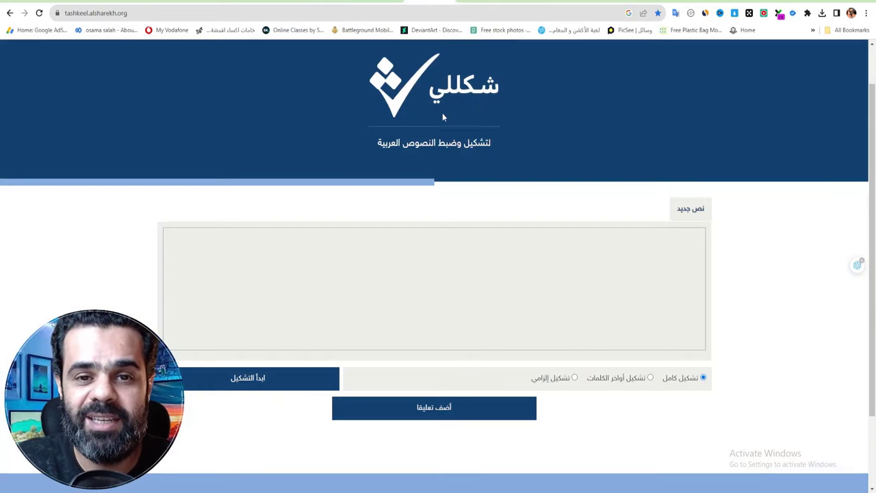
pyautogui.click(636, 254)
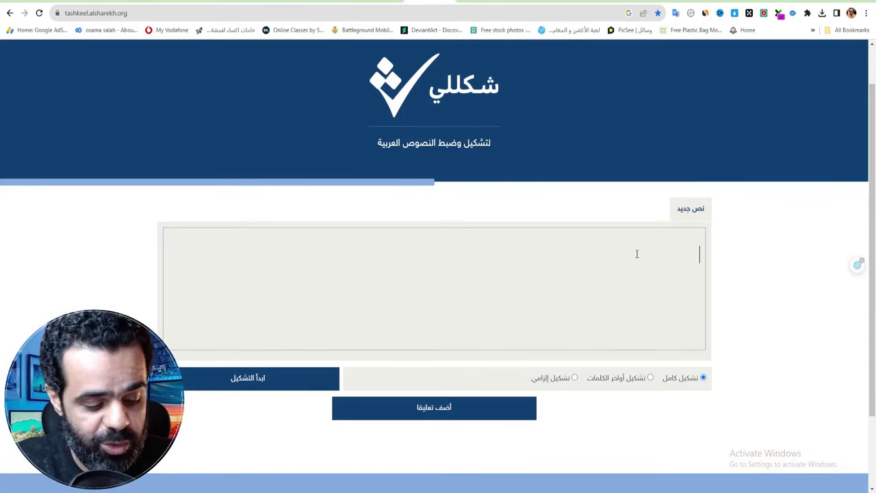
pyautogui.write('لا تعرّض لما لا يعنيك، واعتزل عدوك، واحتفظ من خليلك إلا الأمين من القوم لا يعادلة شئ، ولا تصحب الفاجر فيعلمك من فجورة، ولا تفش اليه سرك، واستشير فى أمرك الذين يخشون الله عز وجل')
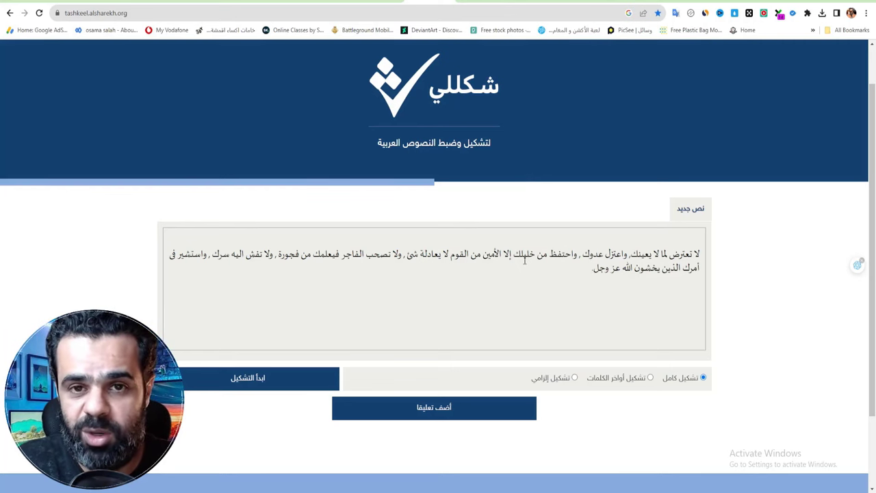
pyautogui.moveTo(576, 254); pyautogui.dragTo(581, 254)
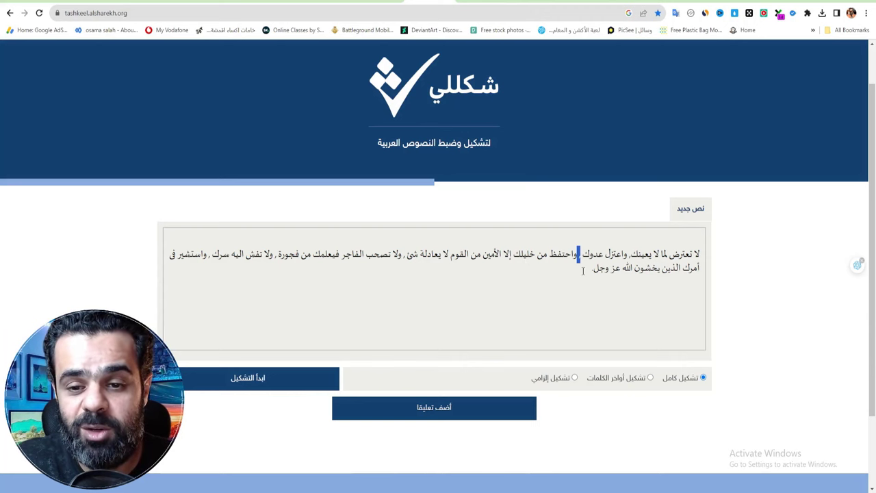
pyautogui.click(583, 271)
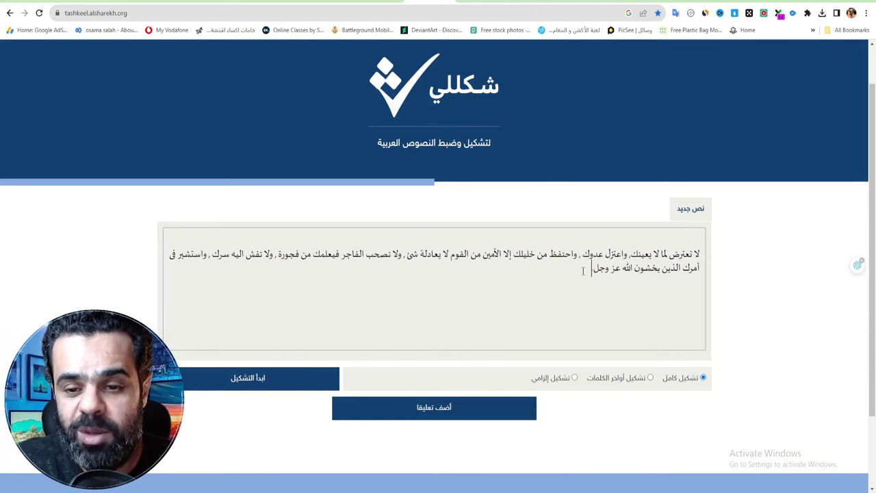
pyautogui.press('BackSpace')
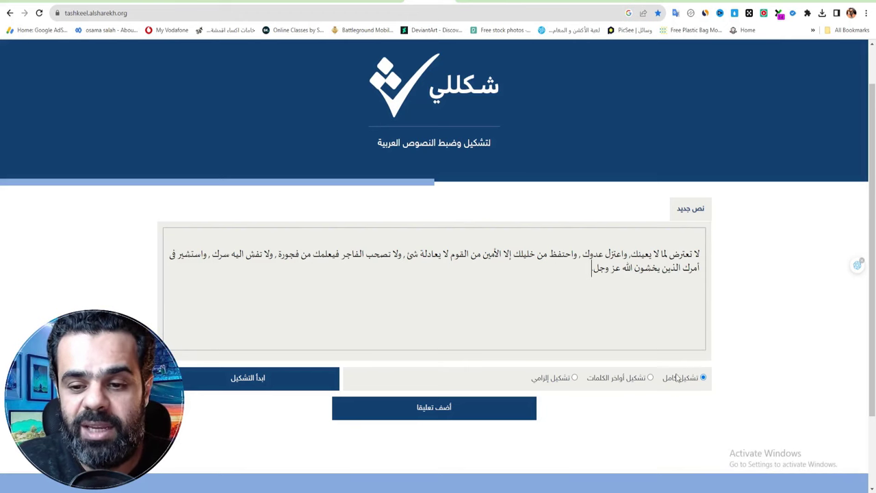
# Diacritize the Arabic passage with the full option, تشكيل كامل
pyautogui.click(650, 377)
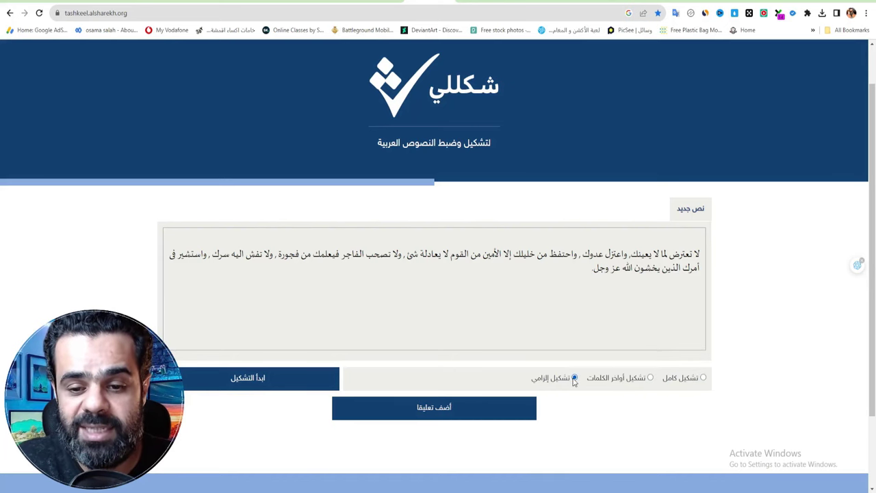
pyautogui.click(702, 378)
pyautogui.click(267, 384)
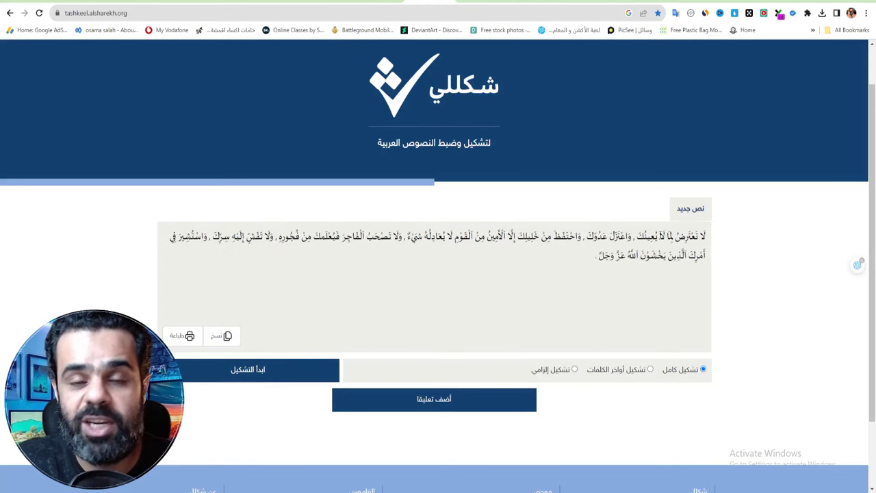
# Run the diacritization again with the word-endings option (تشكيل أواخر الكلمات) and with the mandatory option (تشكيل إلزامي)
pyautogui.click(651, 369)
pyautogui.click(253, 369)
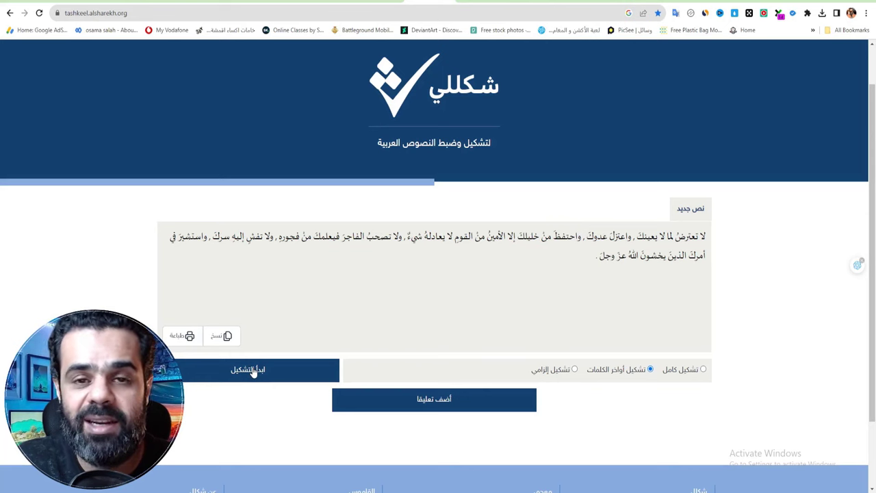
pyautogui.click(574, 369)
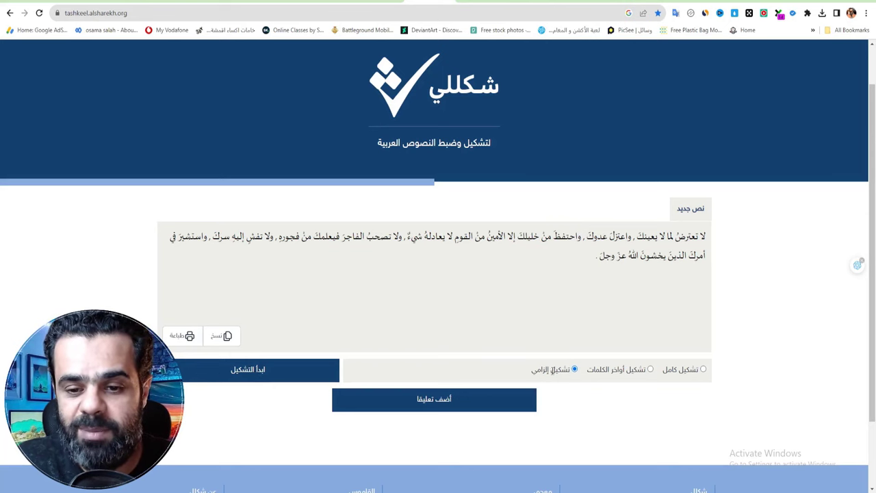
pyautogui.click(281, 376)
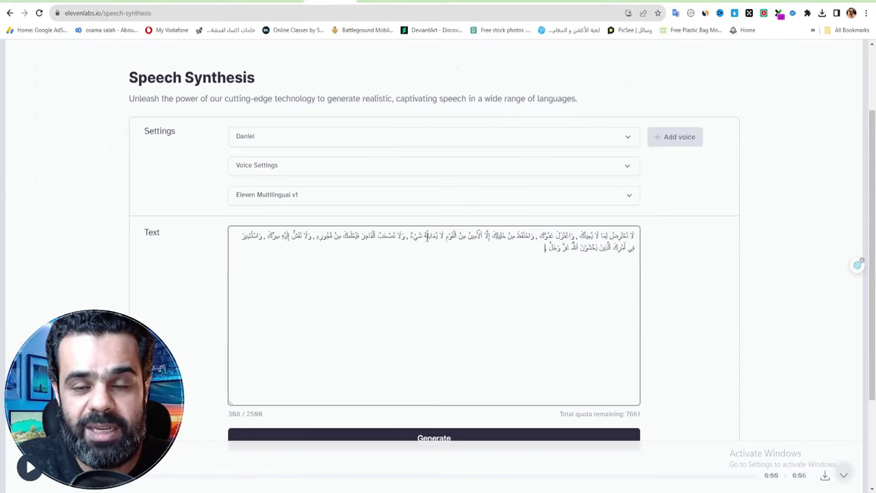
# Return to ElevenLabs, generate speech from the fully diacritized Arabic text with the Daniel voice, and listen to it
pyautogui.scroll(-1, 427, 241)
pyautogui.scroll(-1, 427, 241)
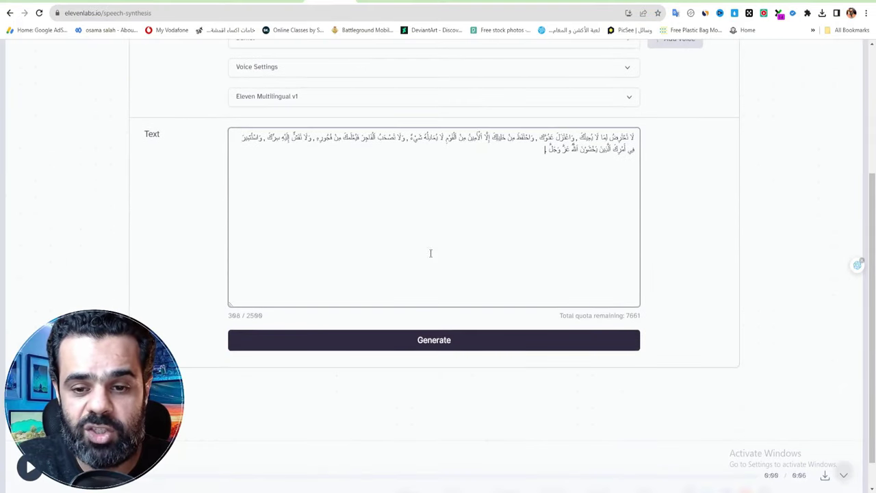
pyautogui.click(447, 350)
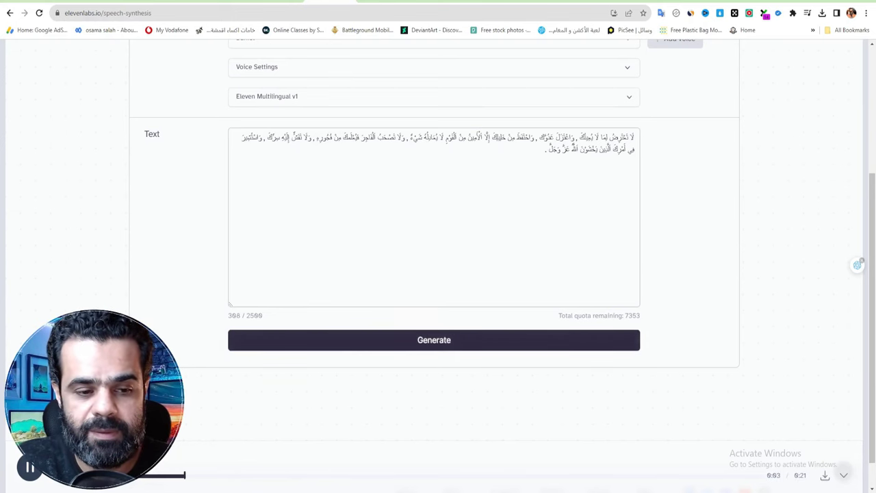
pyautogui.click(30, 467)
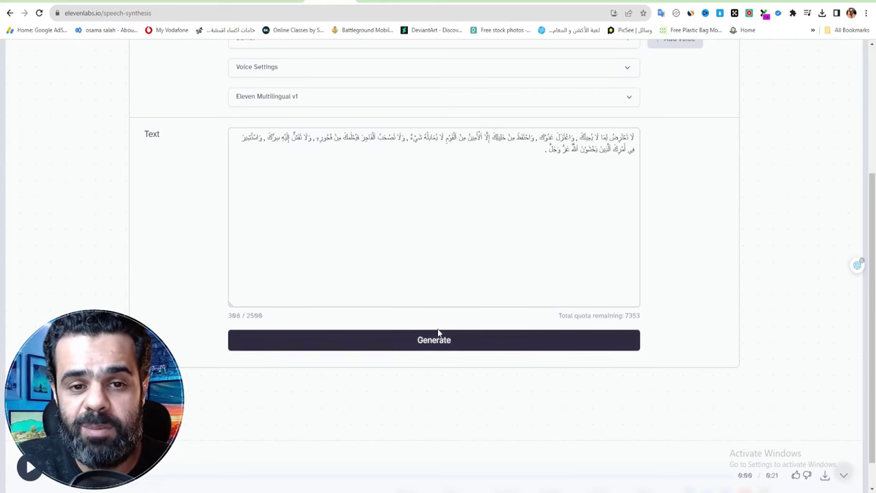
pyautogui.click(30, 468)
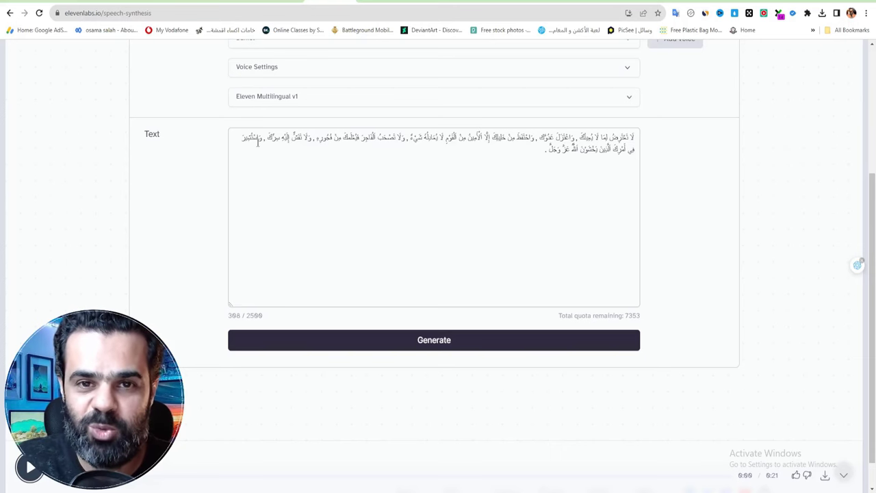
# Delete one diacritic from each of the words واستشير, فيعلمك and تفش in the speech text
pyautogui.click(253, 138)
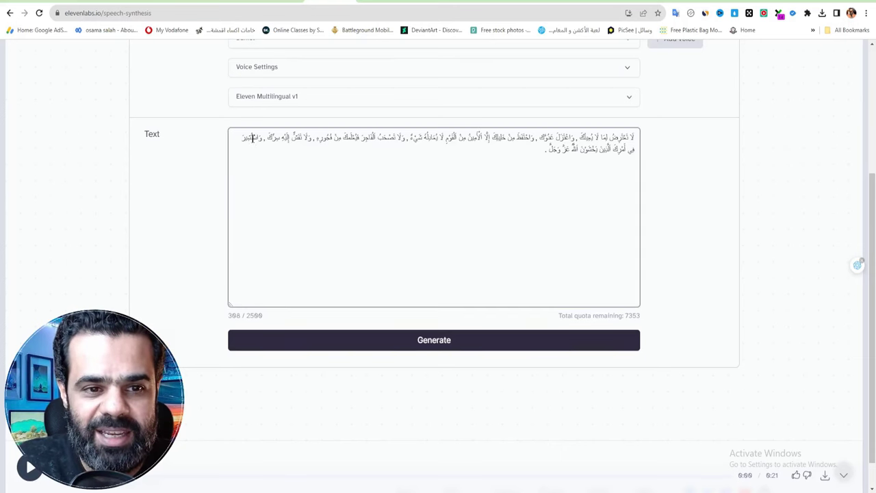
pyautogui.press('BackSpace')
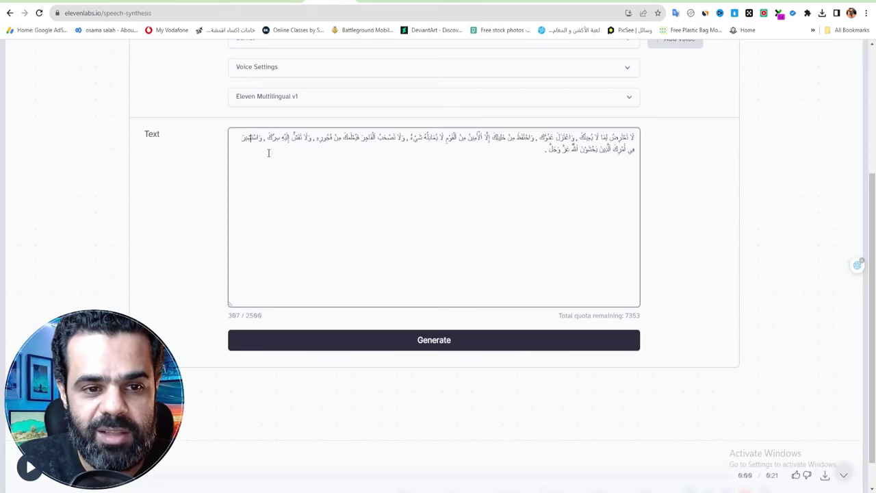
pyautogui.click(354, 137)
pyautogui.press('BackSpace')
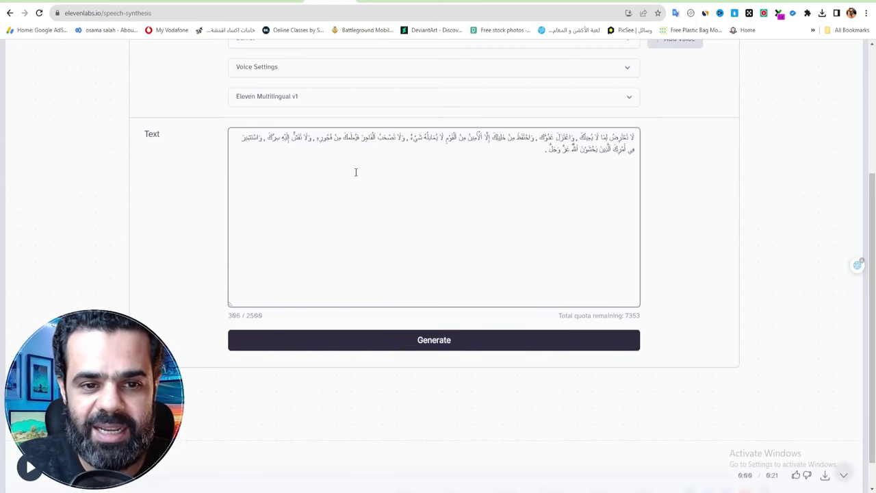
pyautogui.click(299, 137)
pyautogui.press('BackSpace')
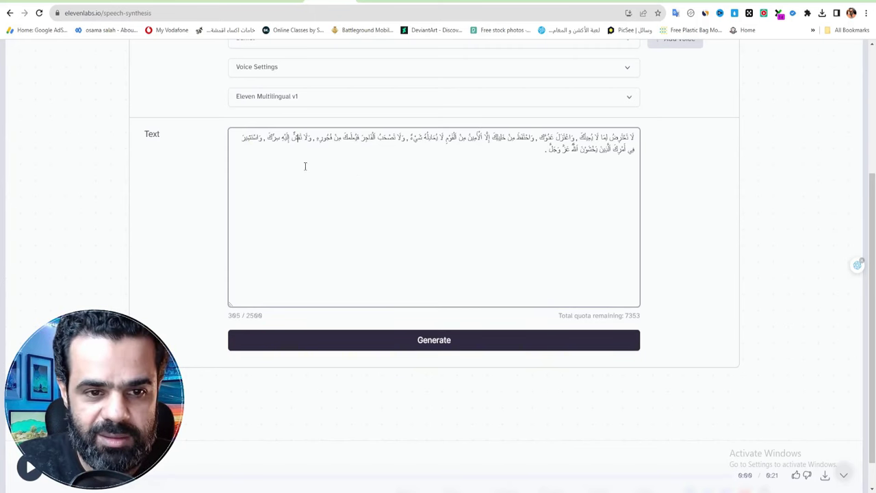
# Generate the speech again from the corrected text, listen to it, and download the audio
pyautogui.click(411, 350)
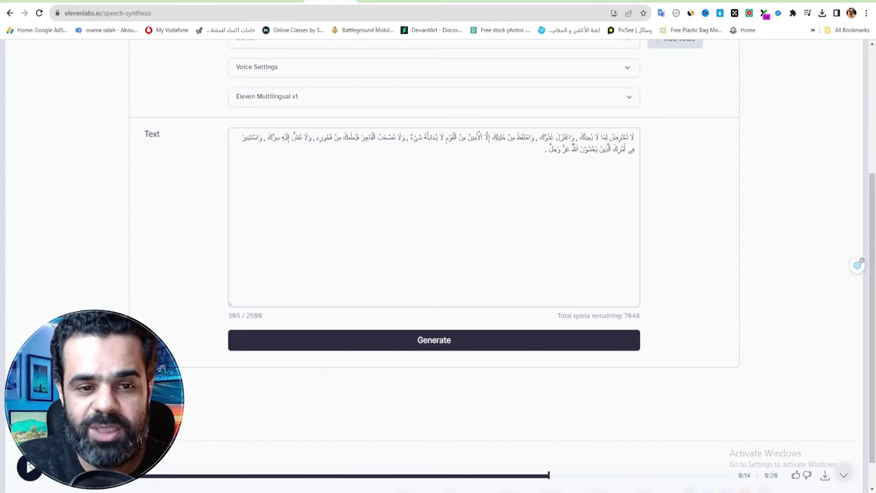
pyautogui.click(29, 468)
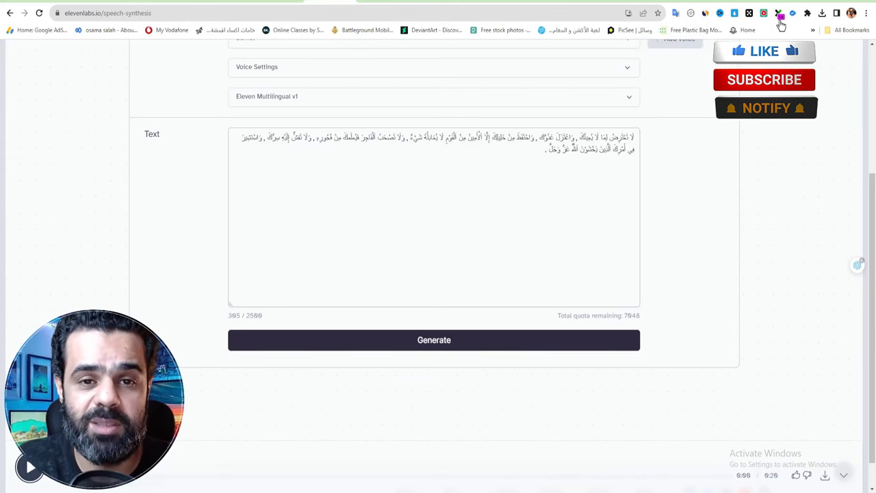
pyautogui.scroll(-1, 740, 439)
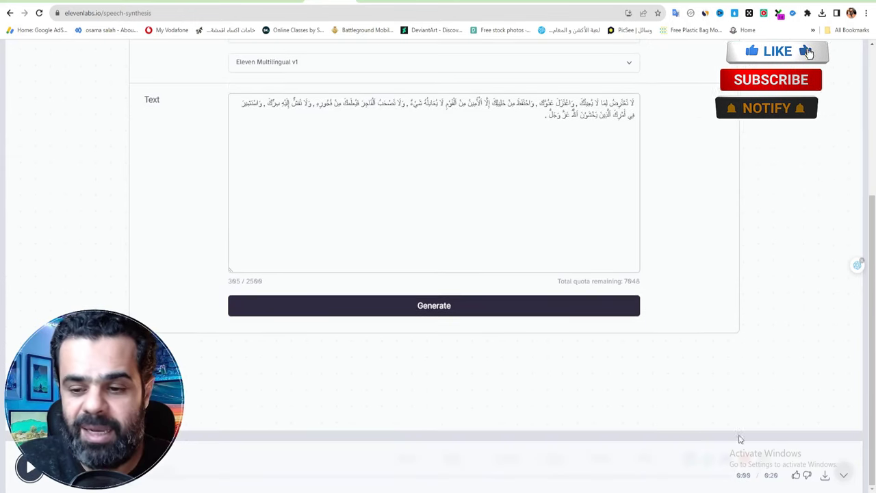
pyautogui.click(825, 476)
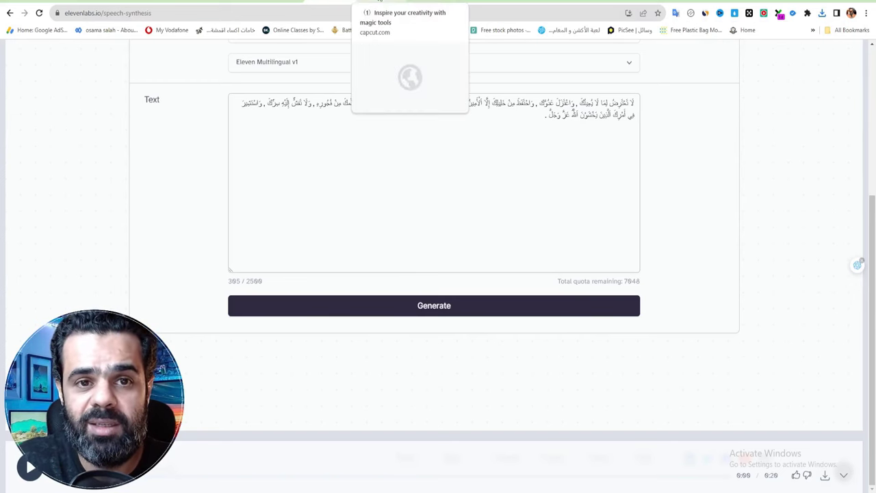
# Switch to CapCut's Magic tools and use Remove background on the hooded man's portrait
pyautogui.click(381, 3)
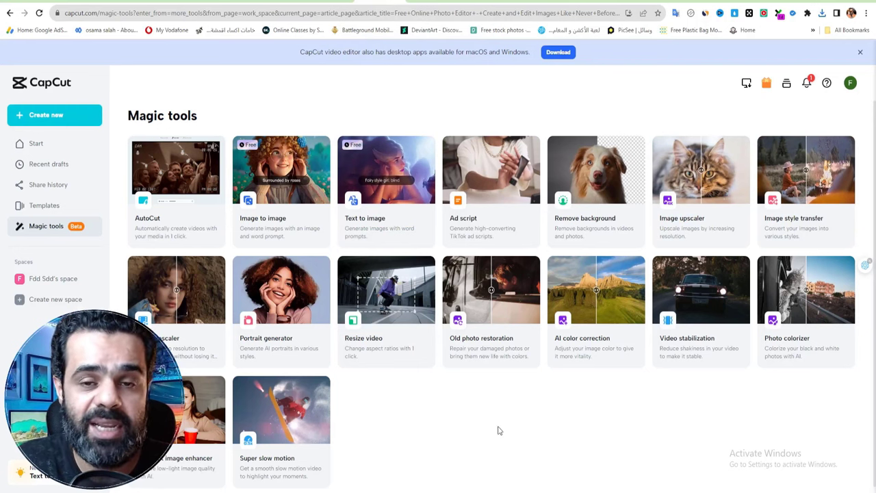
pyautogui.click(595, 234)
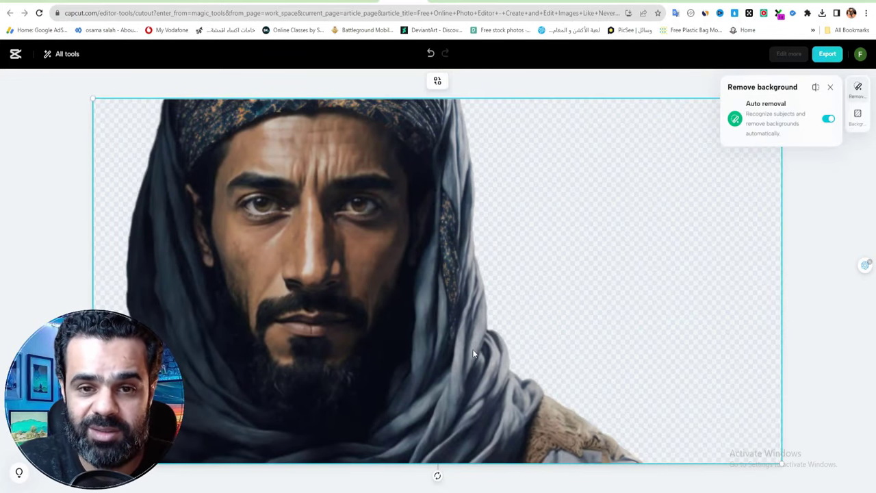
# Set the portrait cutout's background colour to green and export the image as a 1080p PNG
pyautogui.click(830, 87)
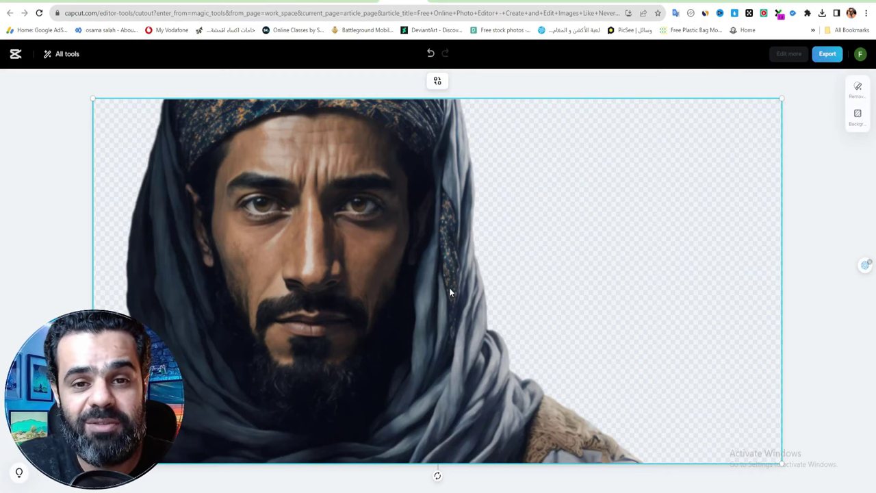
pyautogui.click(860, 117)
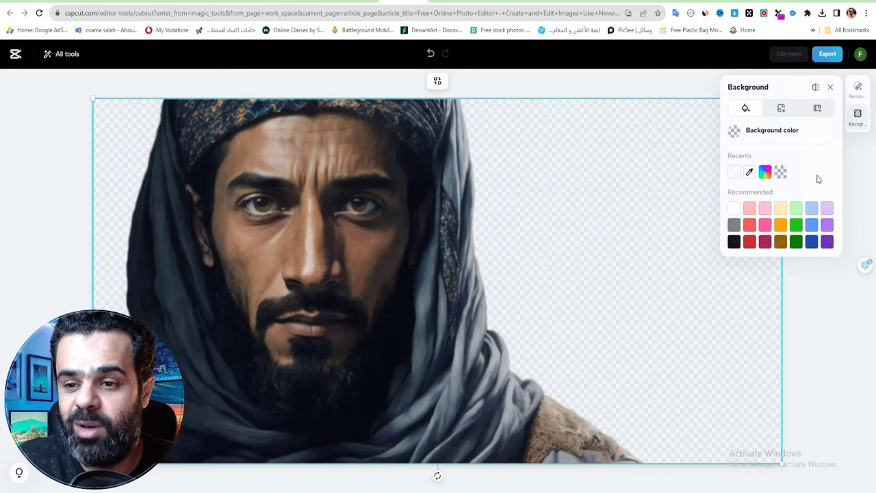
pyautogui.click(797, 226)
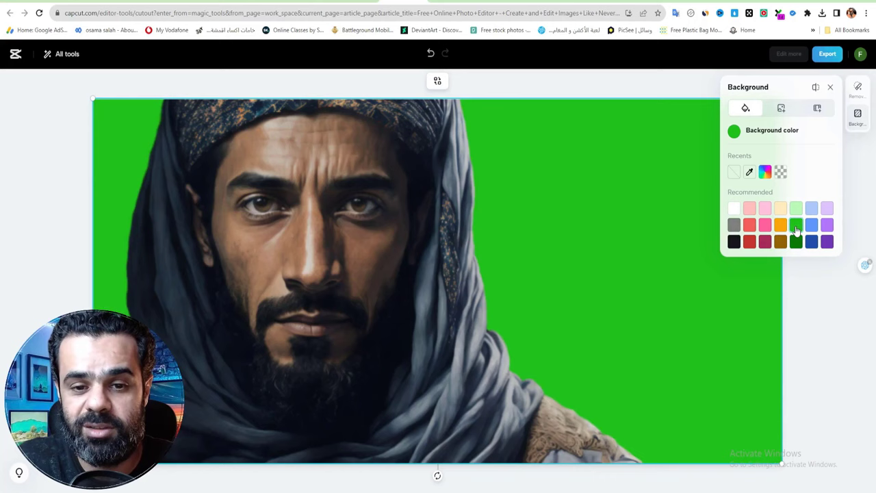
pyautogui.click(679, 83)
pyautogui.click(828, 57)
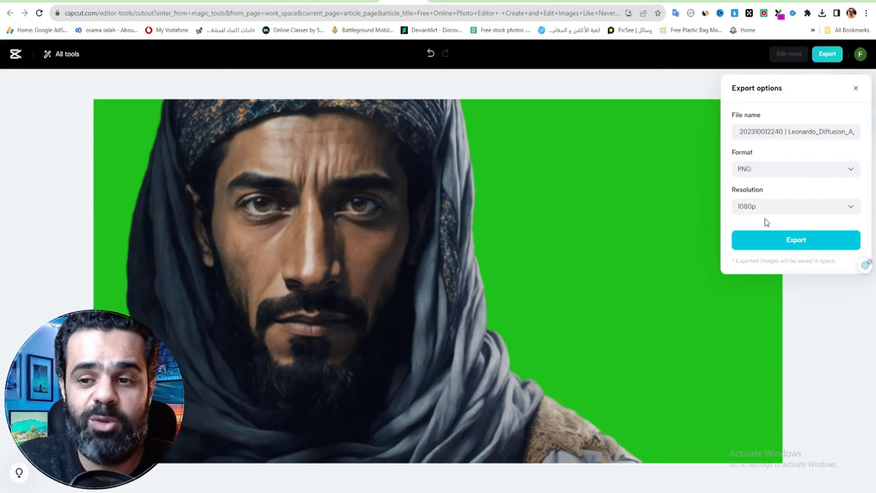
pyautogui.click(784, 243)
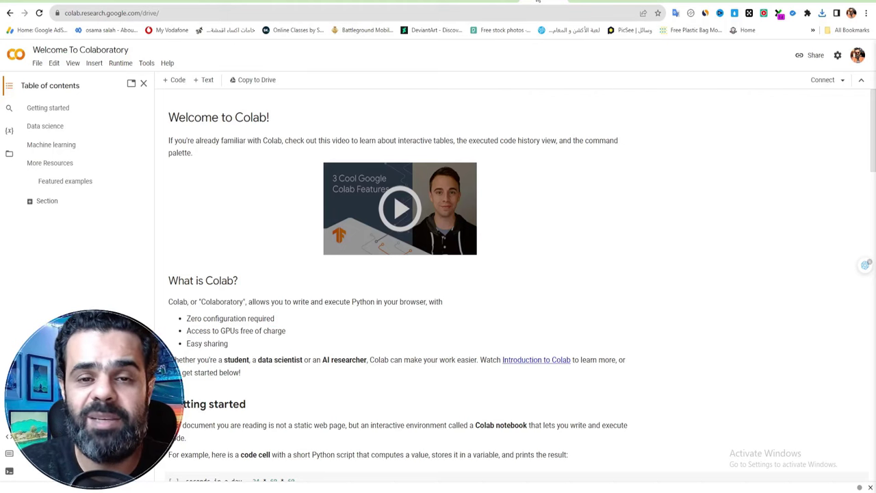
# Switch to the JSMY ZONE Wav2Lip.ipynb notebook in Google Colab and run the first-step cell that installs dependencies and downloads the pretrained model
pyautogui.click(87, 12)
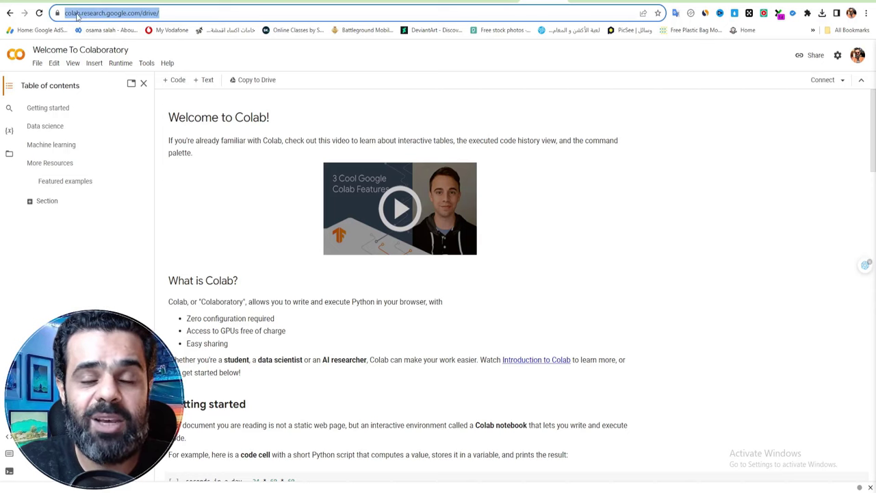
pyautogui.click(366, 69)
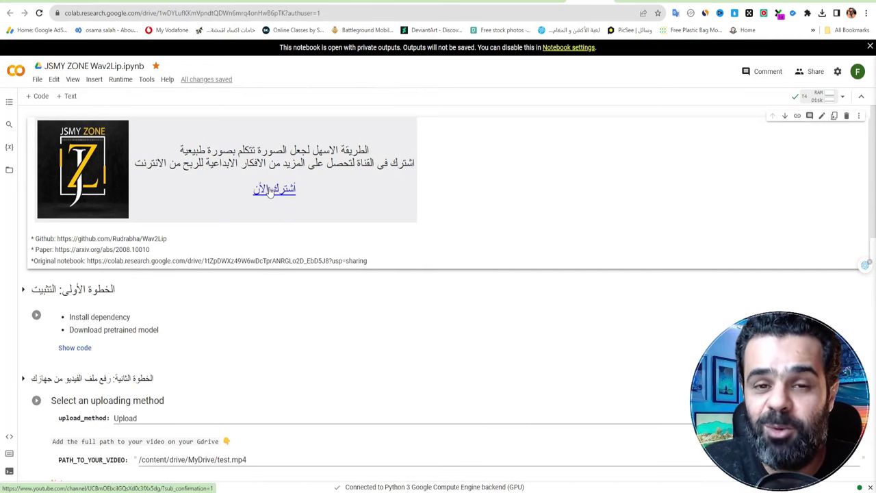
pyautogui.scroll(-2, 271, 192)
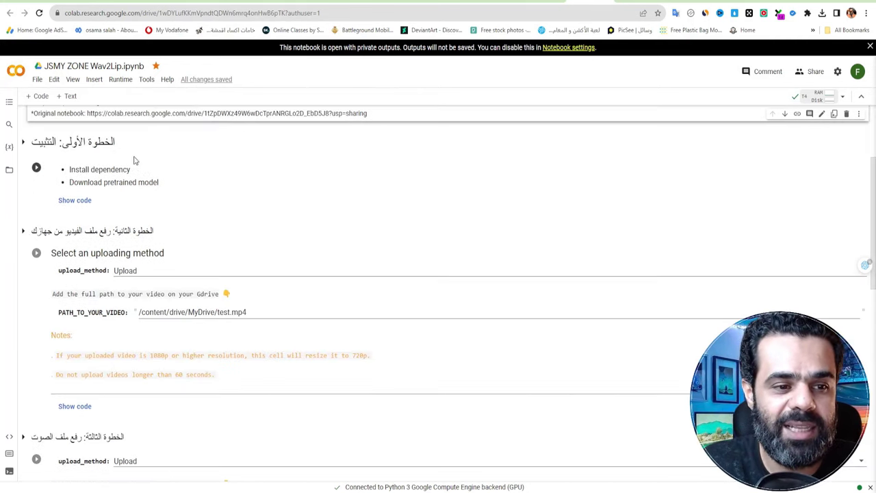
pyautogui.scroll(-1, 41, 144)
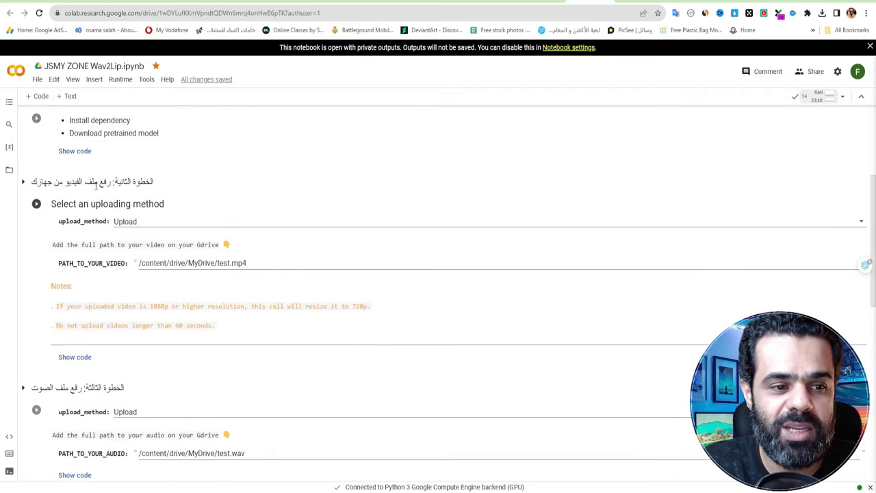
pyautogui.scroll(-2, 48, 185)
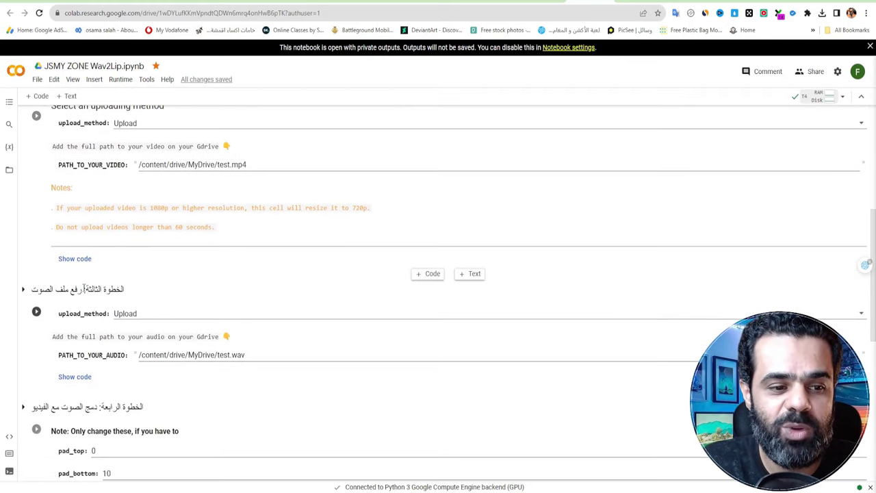
pyautogui.scroll(-2, 61, 288)
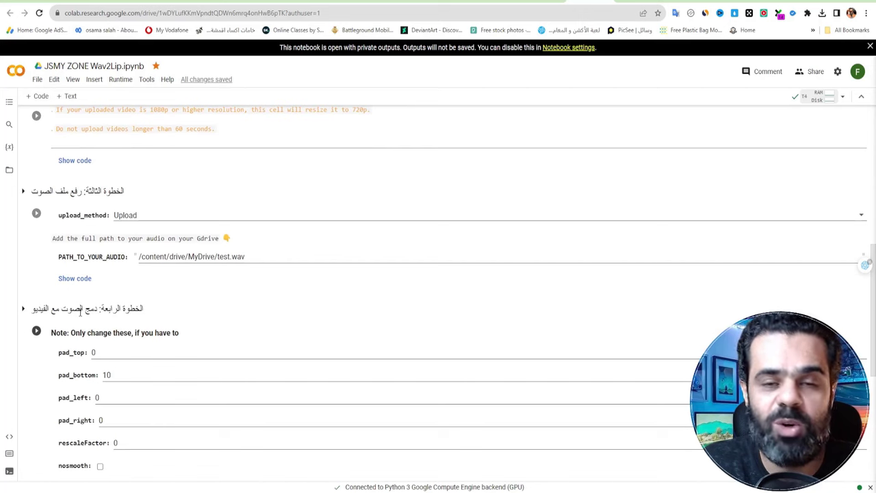
pyautogui.scroll(6, 100, 310)
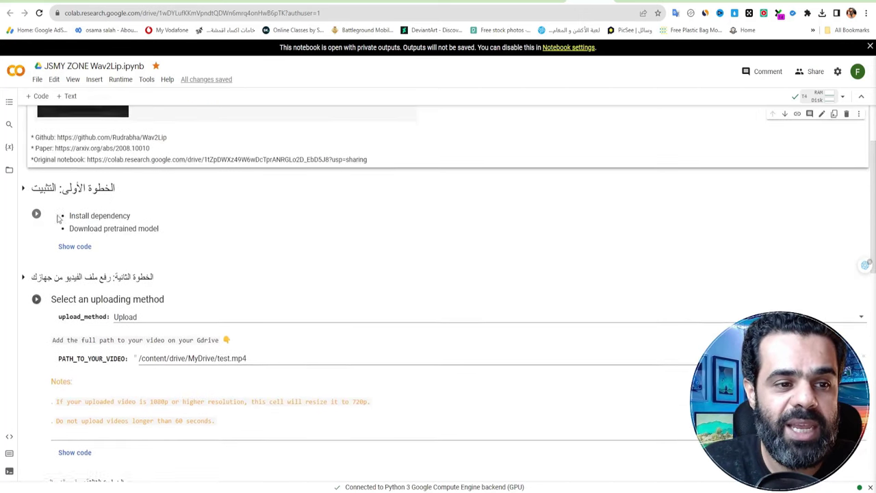
pyautogui.click(37, 218)
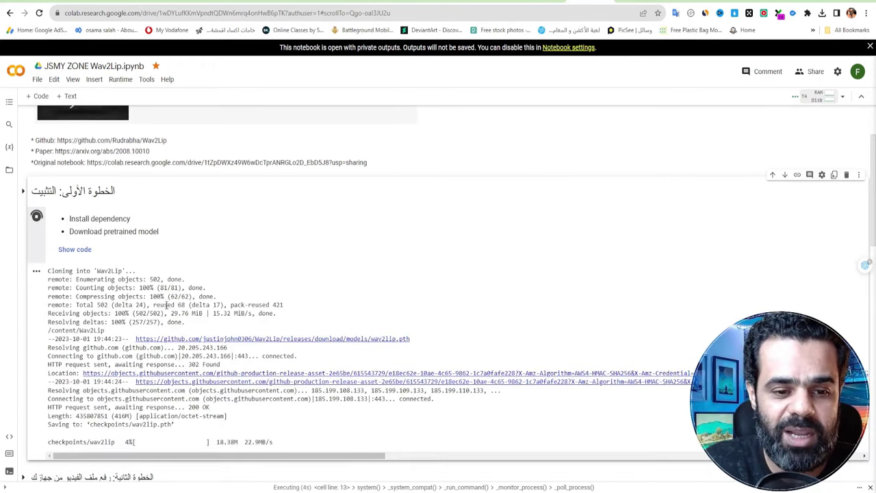
pyautogui.scroll(-1, 165, 306)
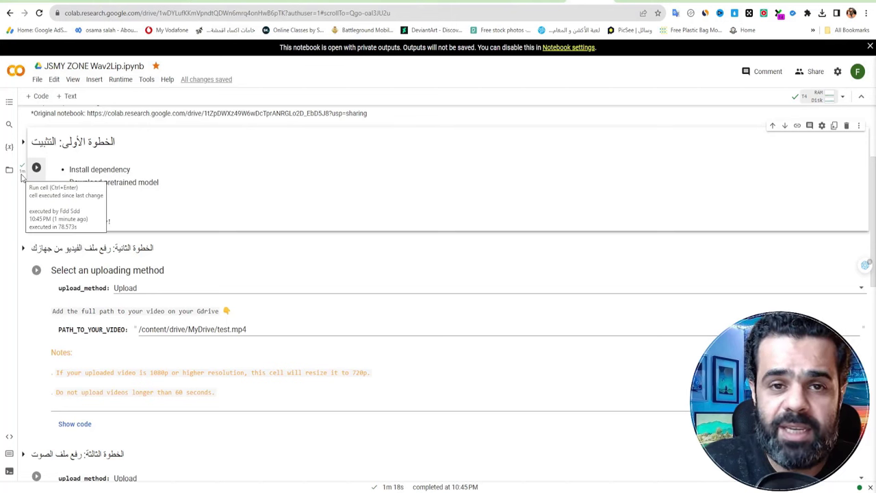
# Run the second-step video cell and upload Leonardo_Diffusion_A_creative_and_realistic_long_portrait_of_a_0 copy_animation.mp4 from the Videos folder
pyautogui.scroll(-4, 30, 198)
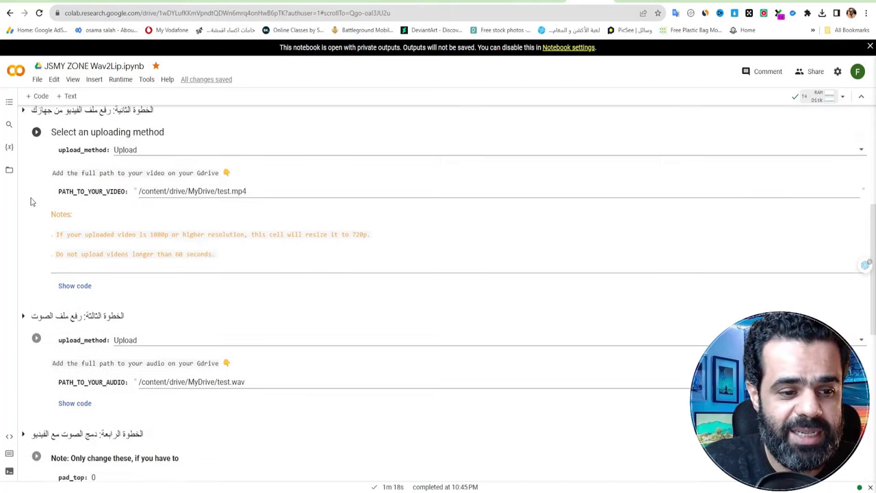
pyautogui.scroll(3, 50, 235)
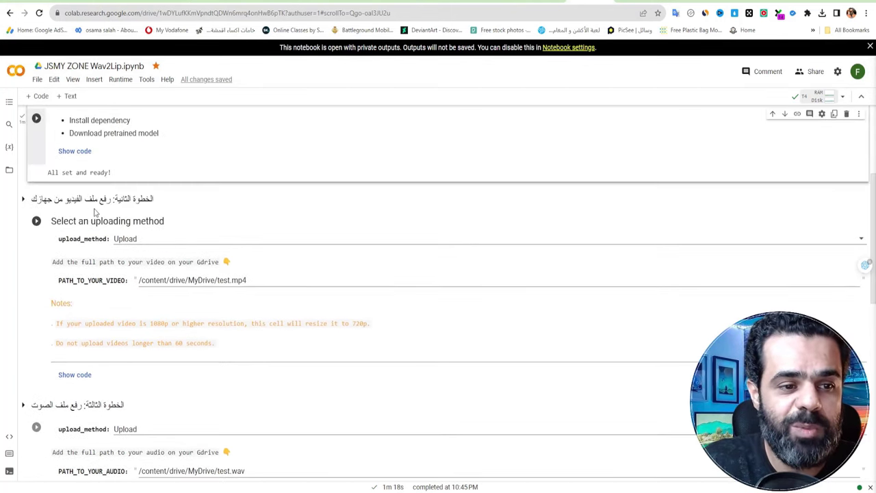
pyautogui.click(37, 223)
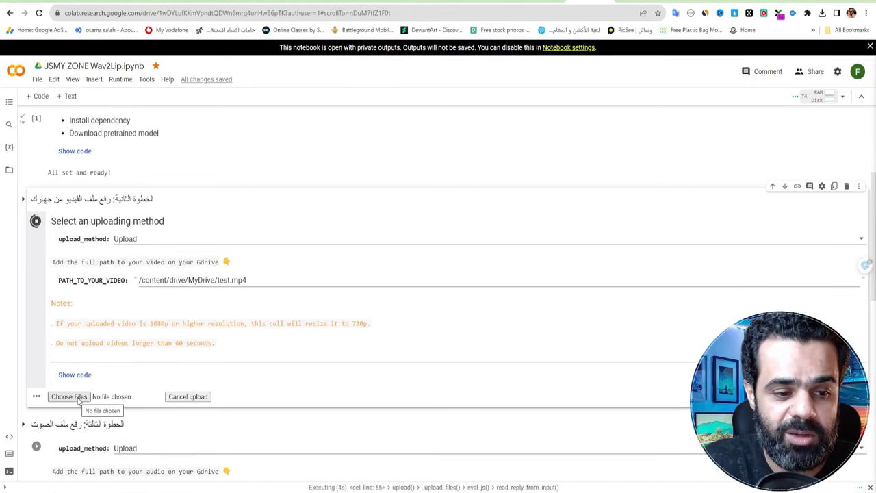
pyautogui.click(78, 400)
pyautogui.click(37, 161)
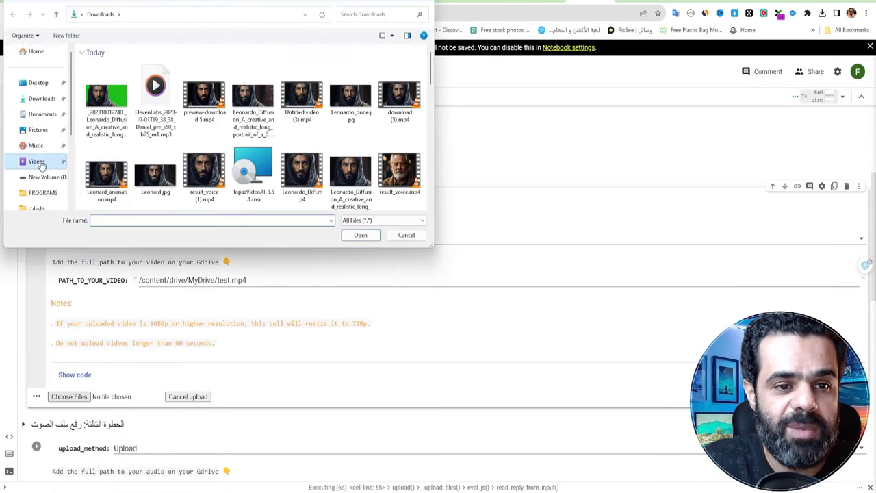
pyautogui.scroll(-1, 141, 140)
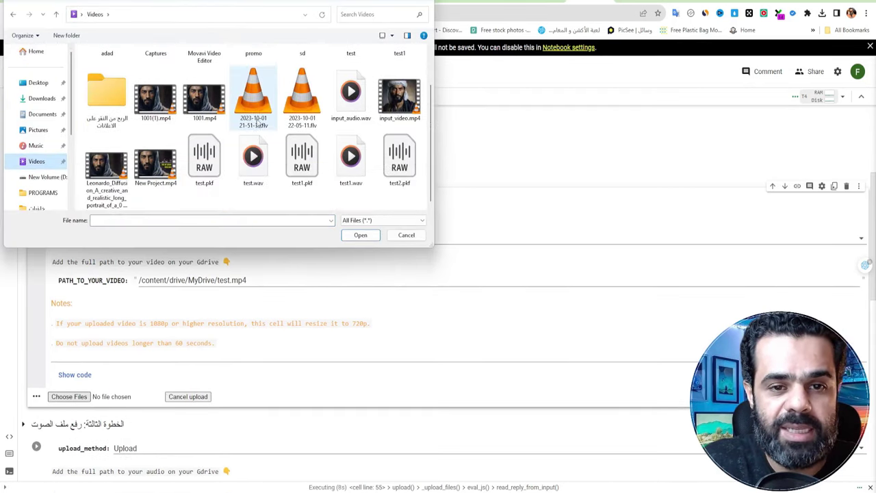
pyautogui.click(103, 167)
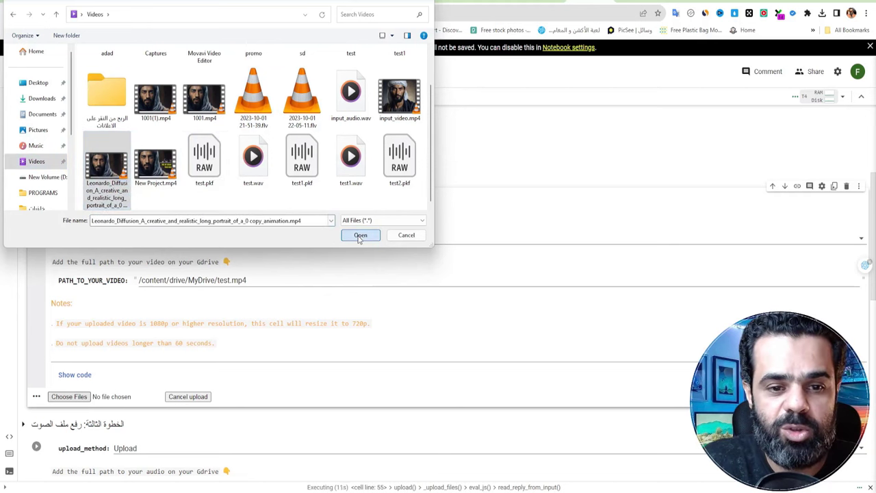
pyautogui.click(353, 235)
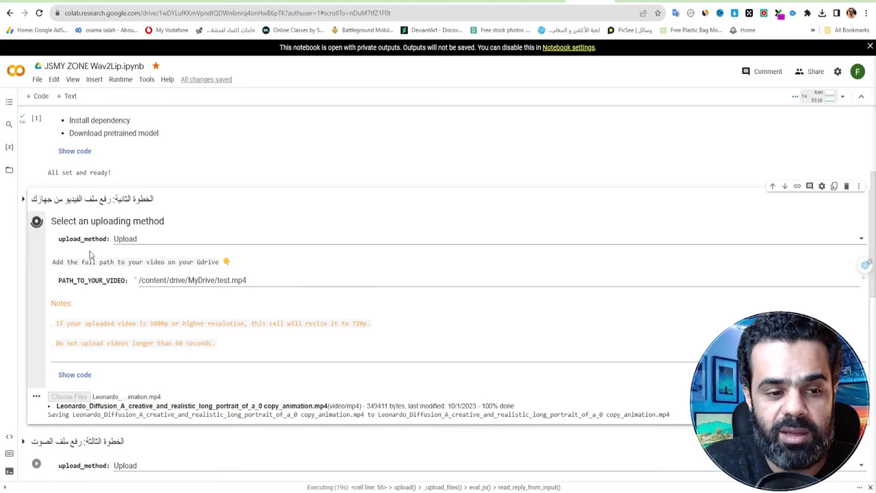
pyautogui.scroll(-3, 162, 274)
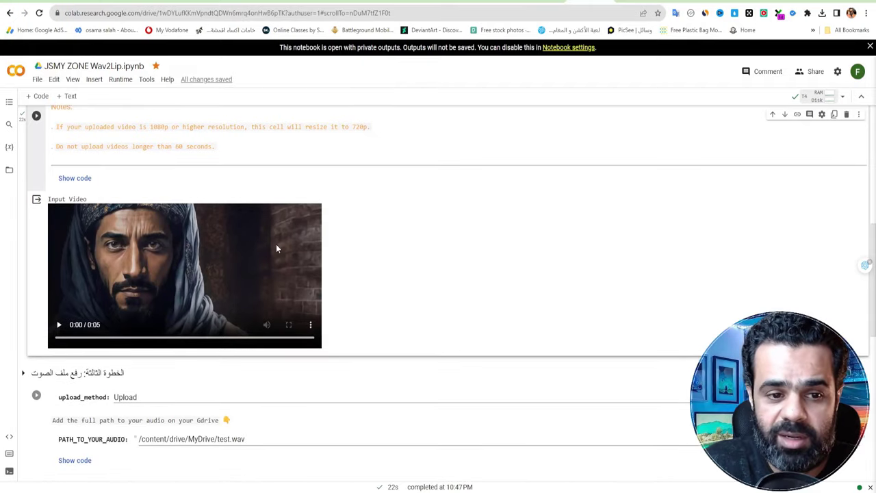
# Run the third-step audio cell and upload input_audio.wav from the Videos folder
pyautogui.scroll(-2, 260, 253)
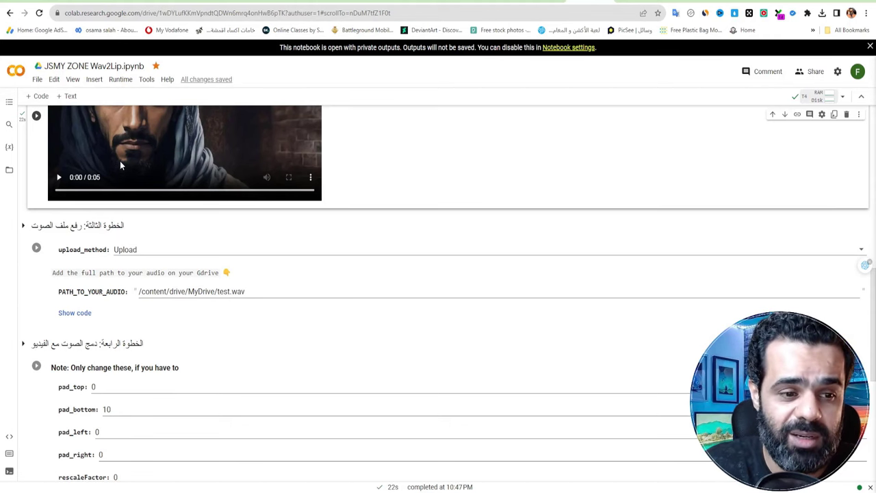
pyautogui.scroll(-2, 120, 165)
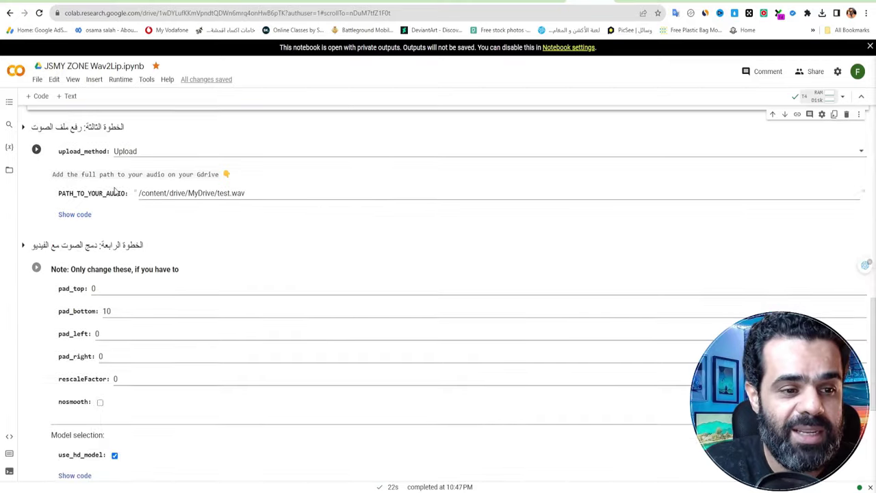
pyautogui.click(36, 150)
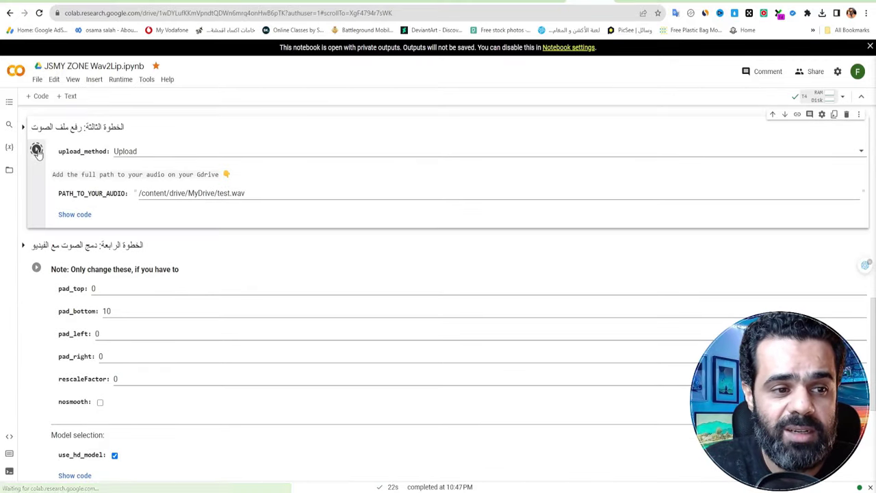
pyautogui.click(74, 238)
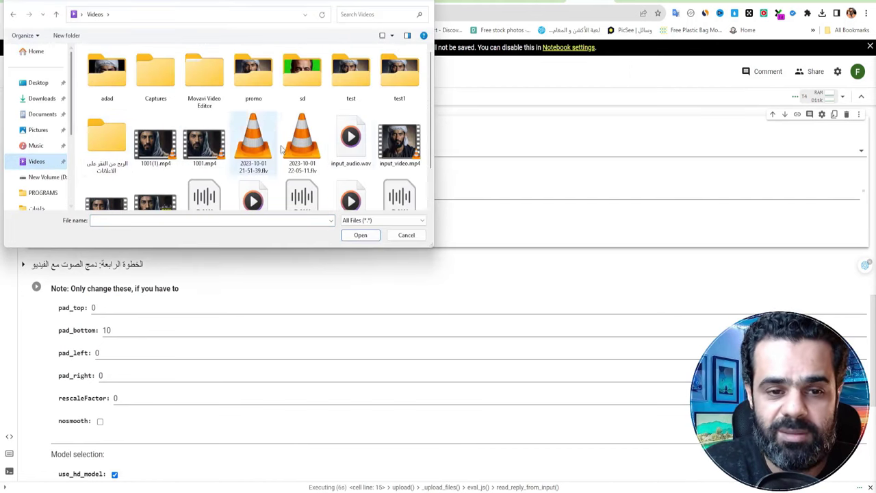
pyautogui.click(350, 138)
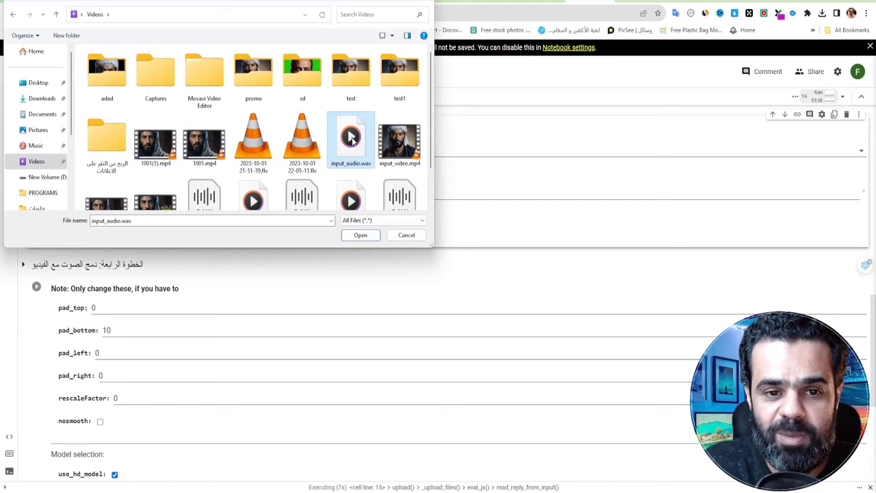
pyautogui.click(361, 235)
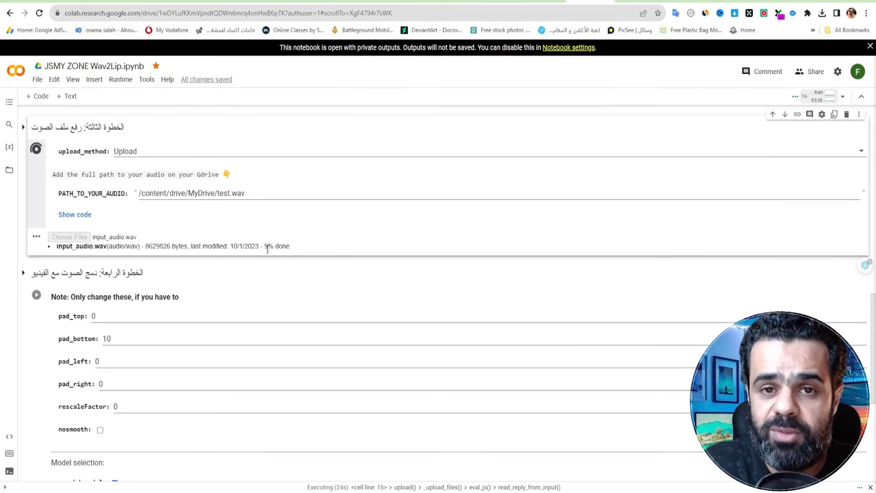
pyautogui.scroll(3, 267, 249)
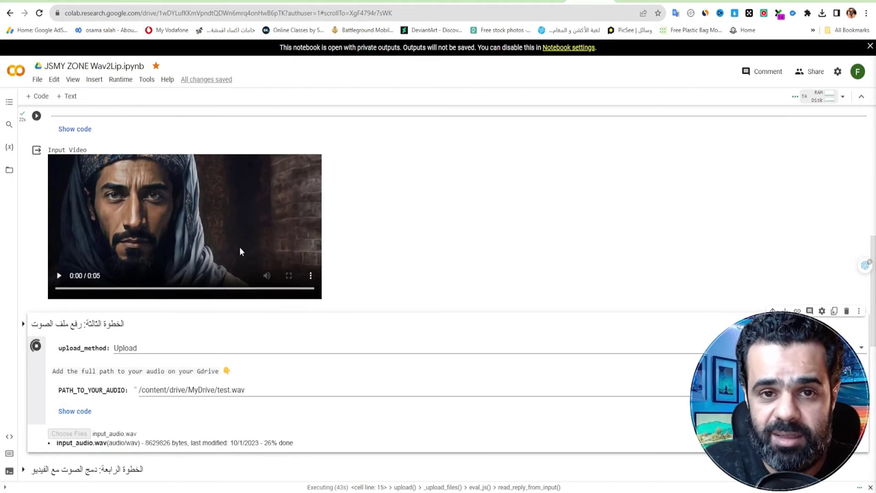
pyautogui.scroll(-2, 240, 252)
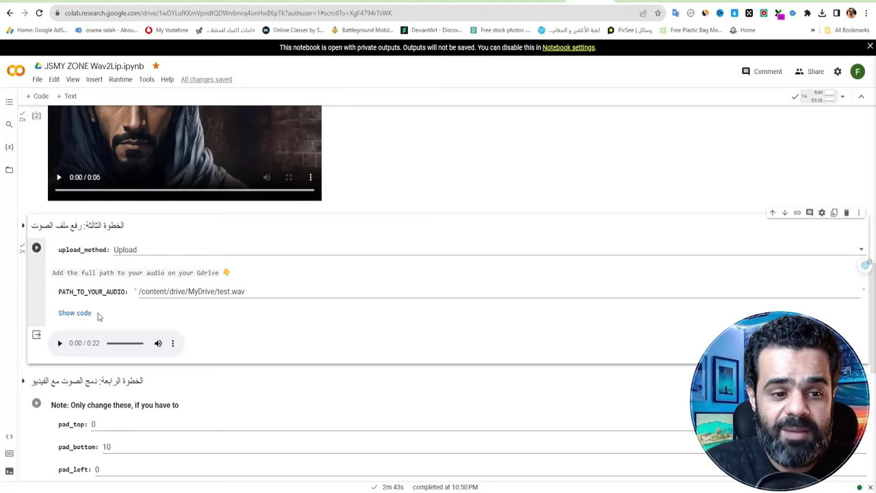
# Run the fourth-step cell to merge the audio with the video, keeping the default padding and the HD model, and bring up the final preview
pyautogui.scroll(-3, 96, 348)
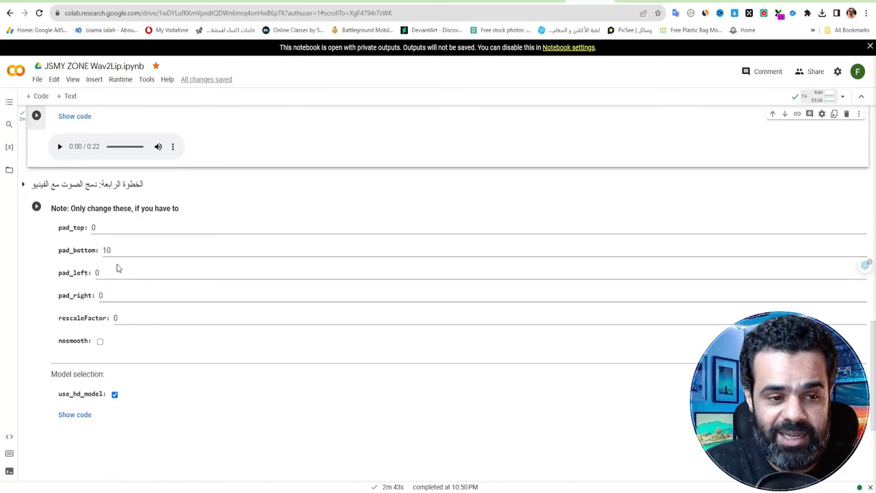
pyautogui.click(23, 185)
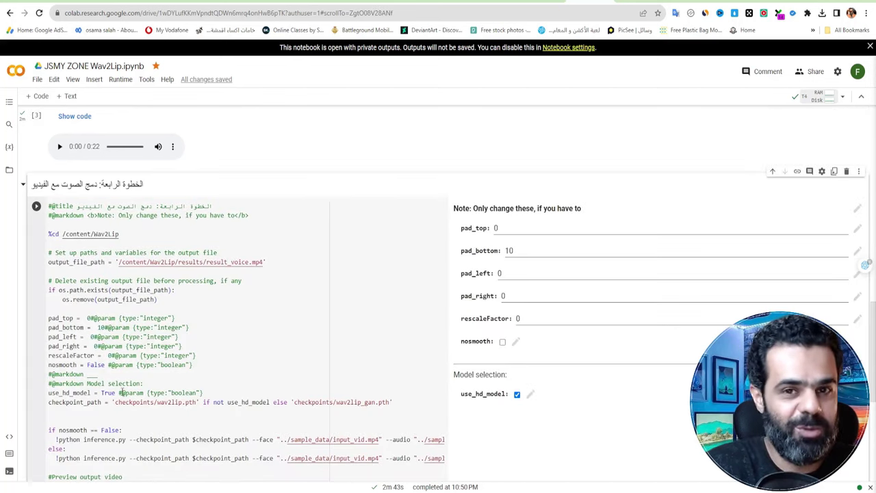
pyautogui.click(36, 207)
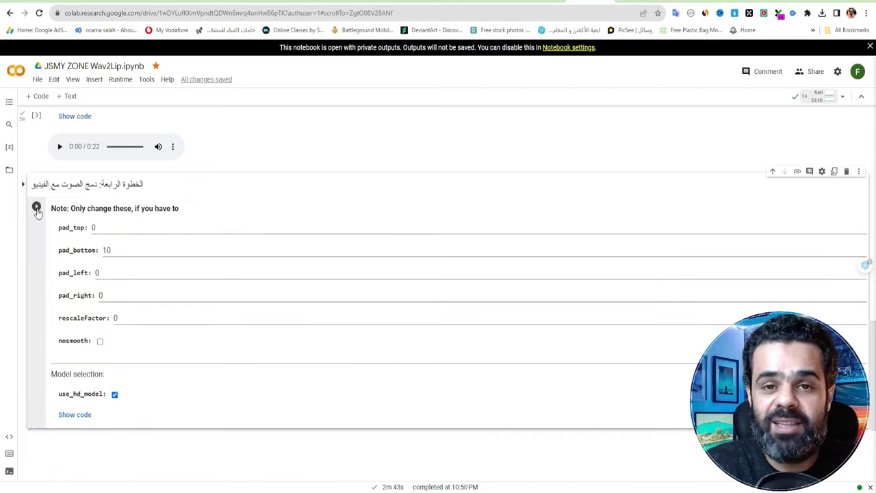
pyautogui.click(37, 207)
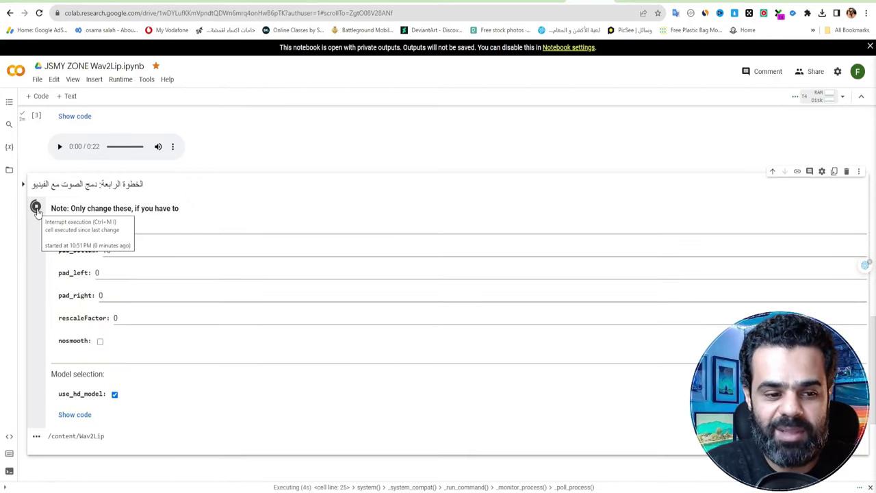
pyautogui.scroll(-2, 102, 277)
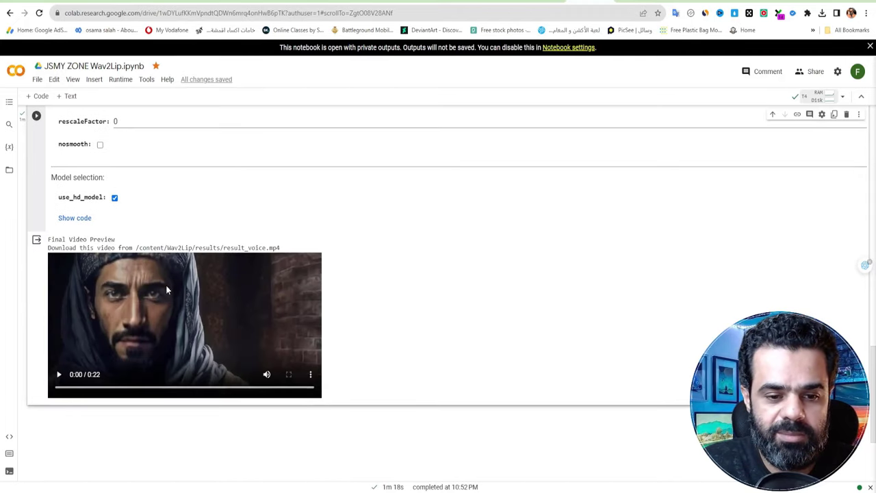
# Play the final lip-sync preview through and download the resulting video
pyautogui.click(59, 375)
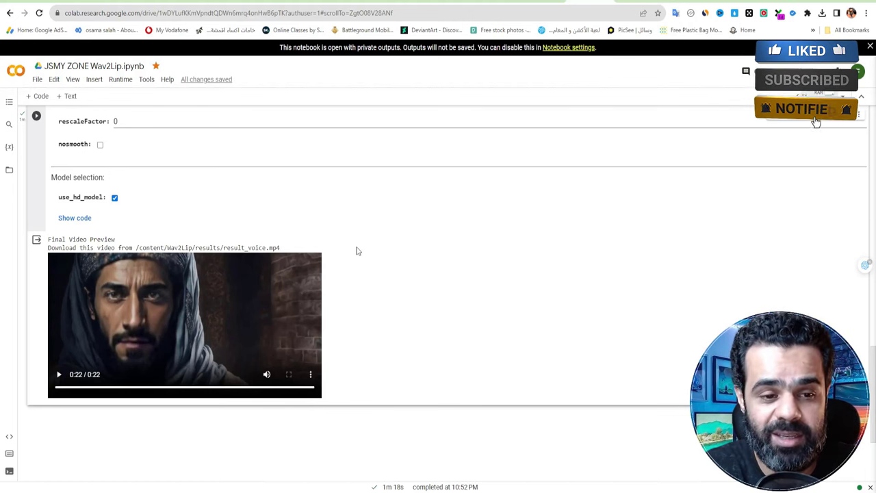
pyautogui.click(311, 376)
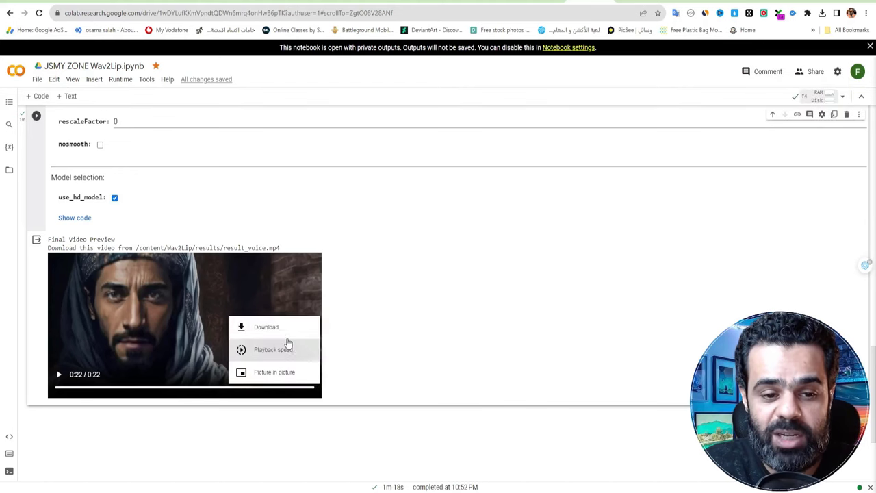
pyautogui.click(275, 333)
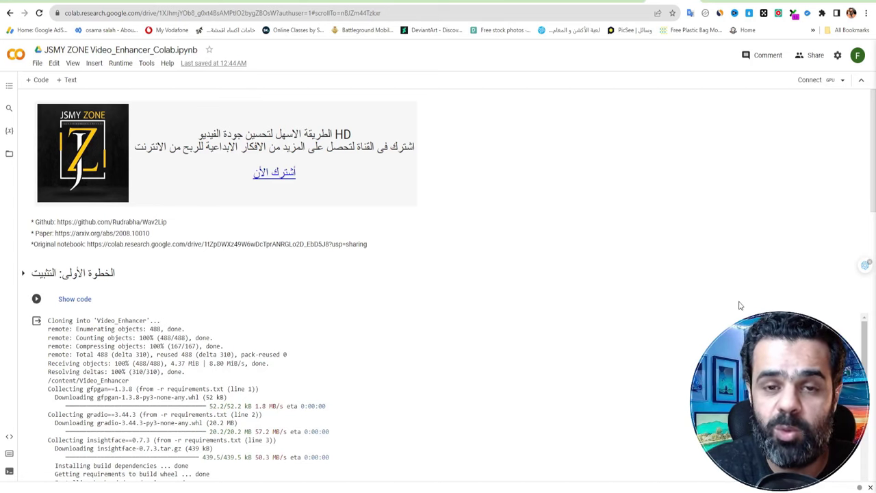
# Connect the JSMY ZONE Video_Enhancer_Colab.ipynb notebook to a GPU runtime and run its first, second and third step cells
pyautogui.click(809, 80)
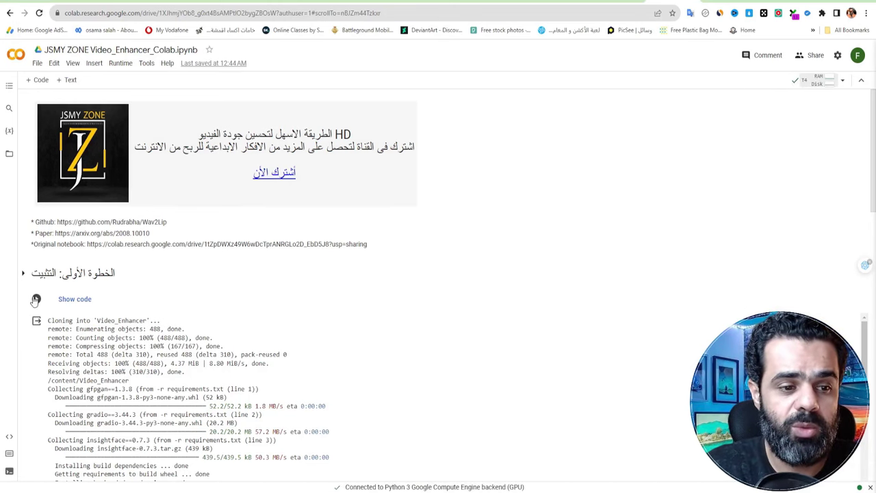
pyautogui.scroll(-2, 36, 302)
pyautogui.click(36, 143)
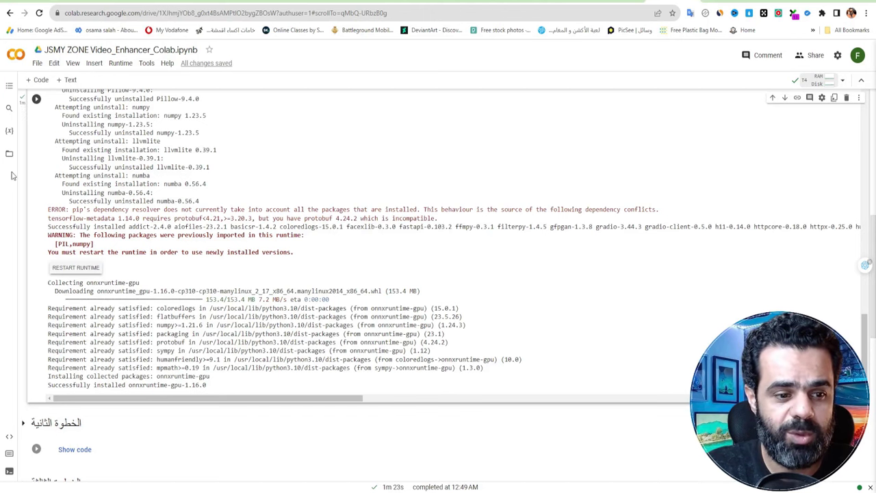
pyautogui.scroll(-2, 11, 176)
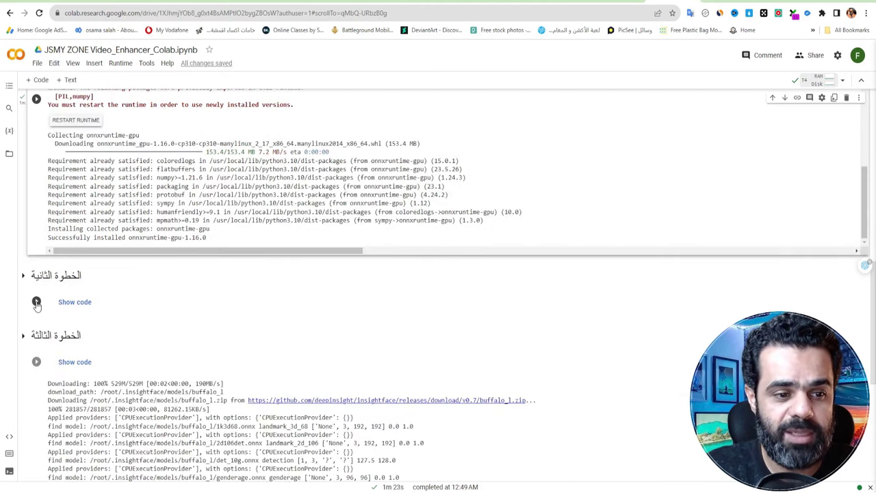
pyautogui.click(36, 302)
pyautogui.scroll(-2, 43, 318)
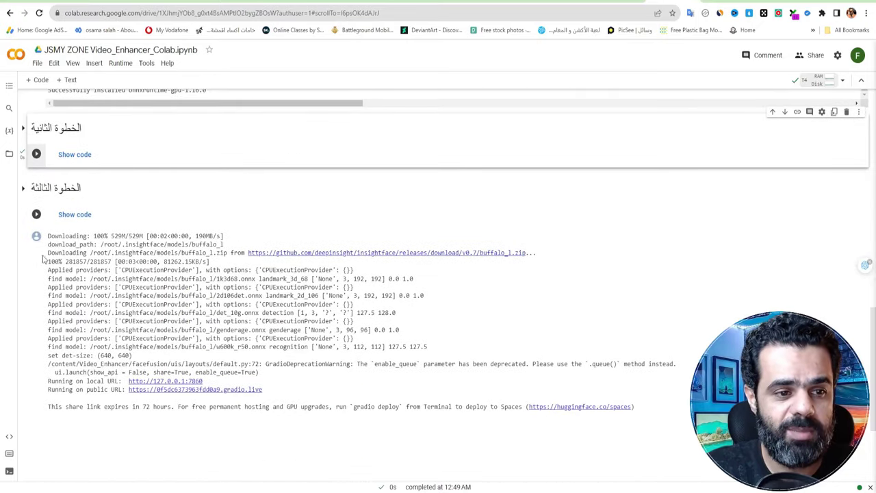
pyautogui.click(37, 215)
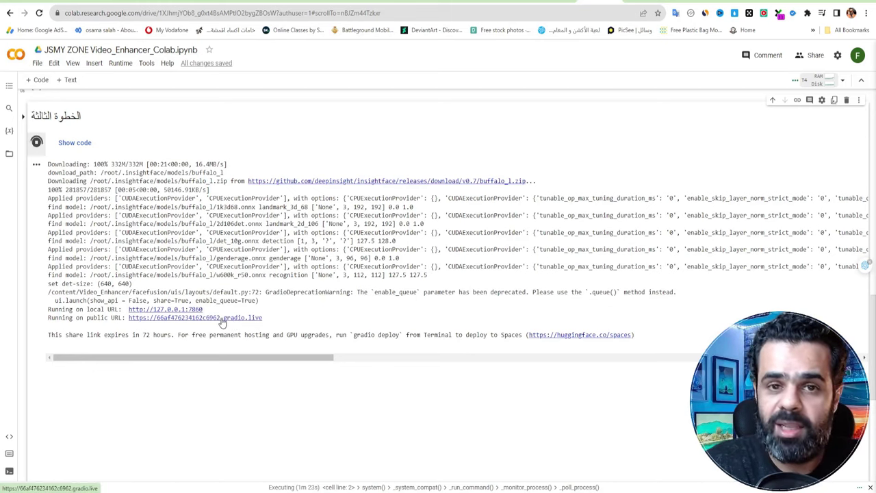
# Open the public gradio.live link and enhance download (5).mp4 in FaceFusion with face_enhancer, cuda and keep-temp enabled
pyautogui.click(228, 319)
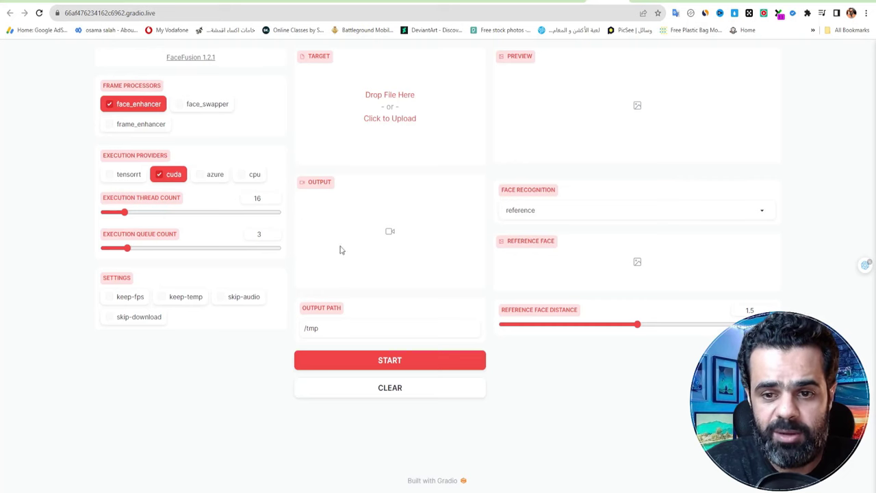
pyautogui.click(382, 106)
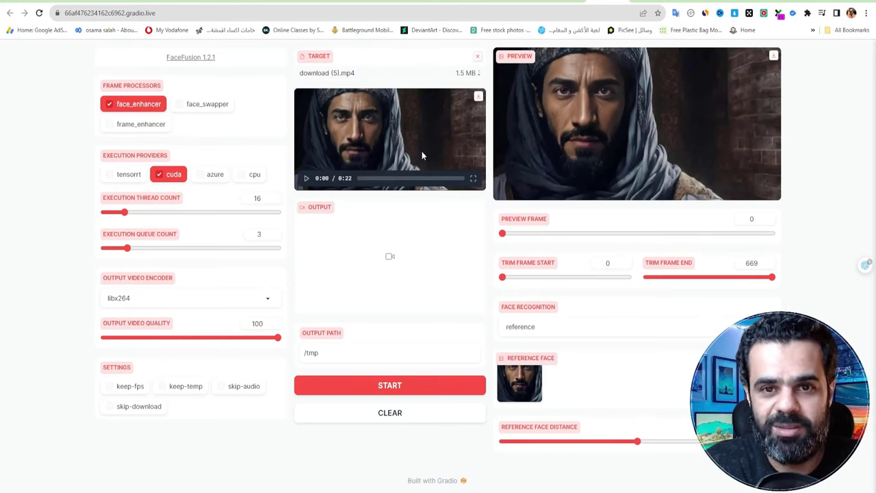
pyautogui.click(163, 387)
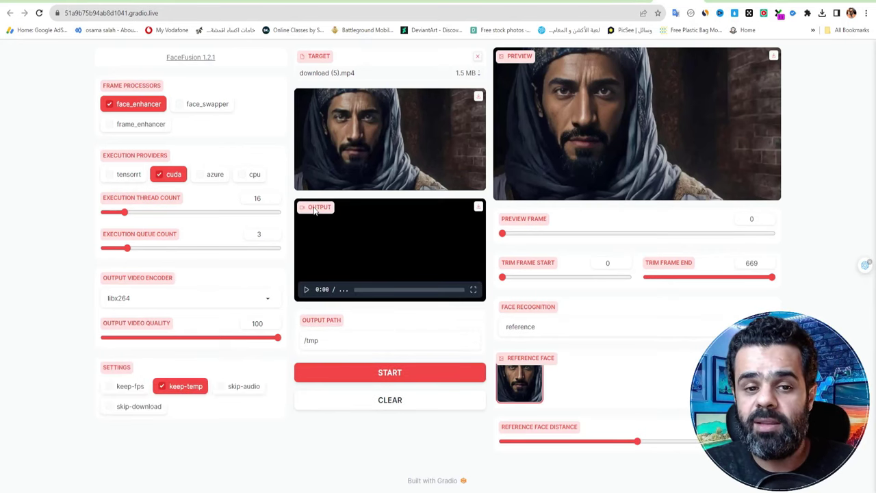
pyautogui.click(365, 236)
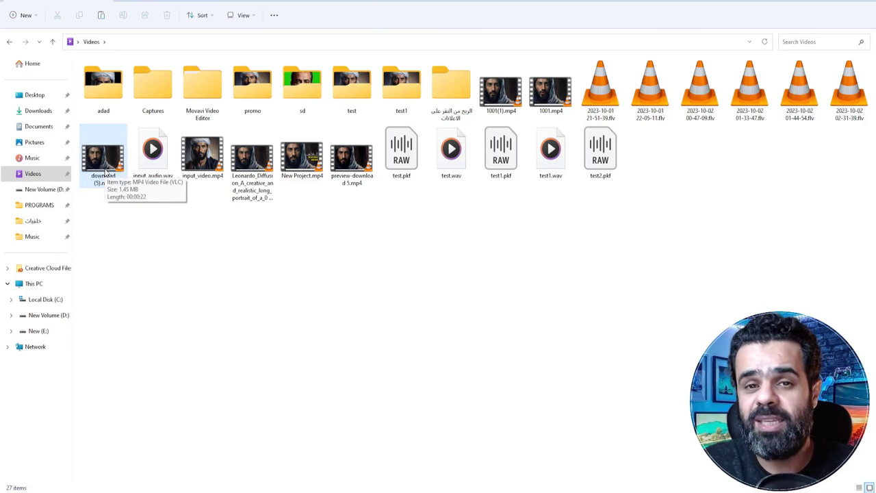
# Play download (5).mp4 and preview-download 5.mp4 from the Videos folder to compare the quality before and after enhancement
pyautogui.doubleClick(105, 172)
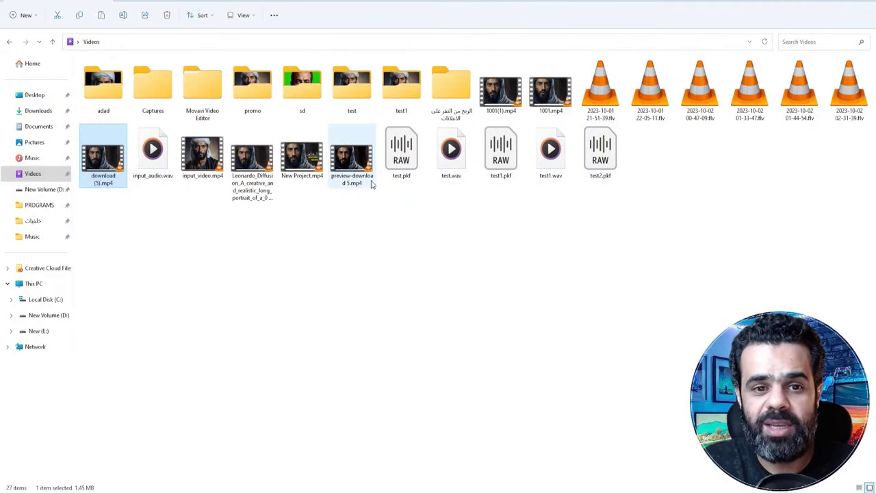
pyautogui.click(351, 174)
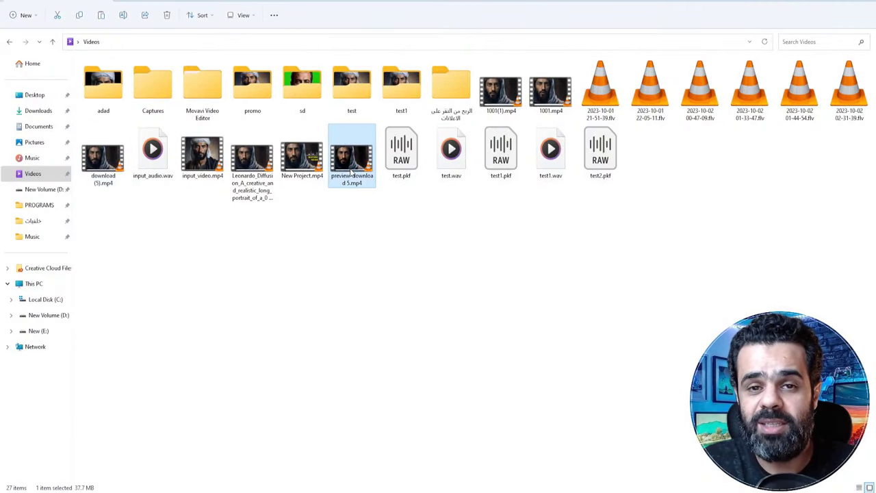
pyautogui.doubleClick(351, 172)
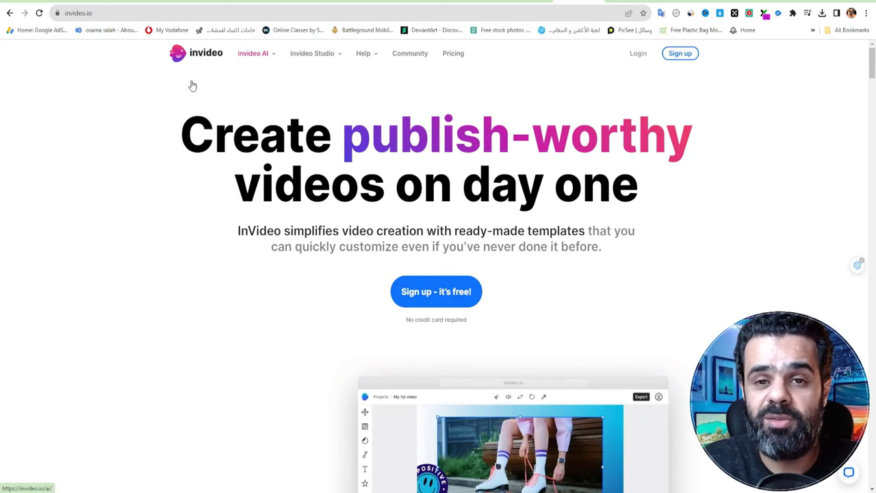
# Switch to invideo and create a new landscape 16:9 project in the pro video editor
pyautogui.scroll(-3, 154, 151)
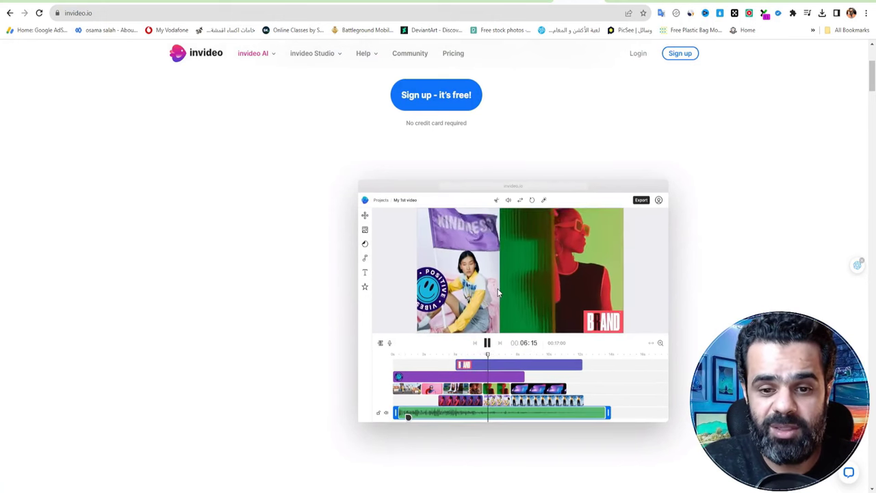
pyautogui.scroll(-1, 497, 293)
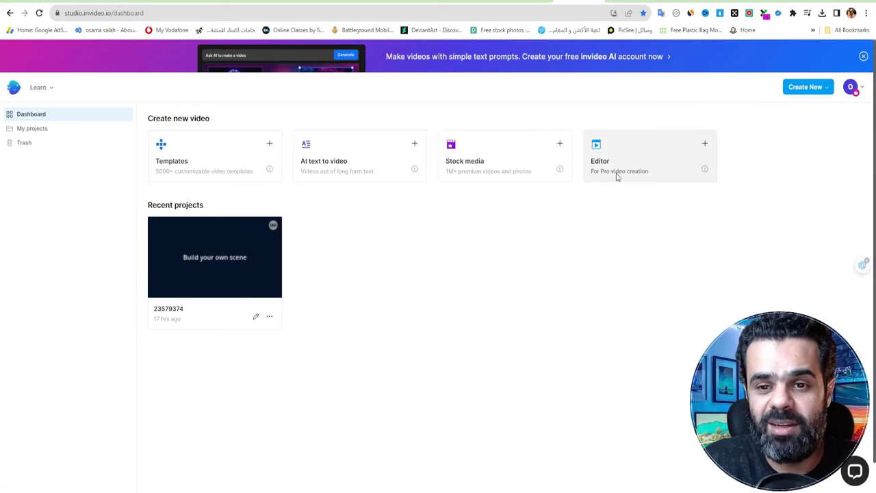
pyautogui.click(632, 153)
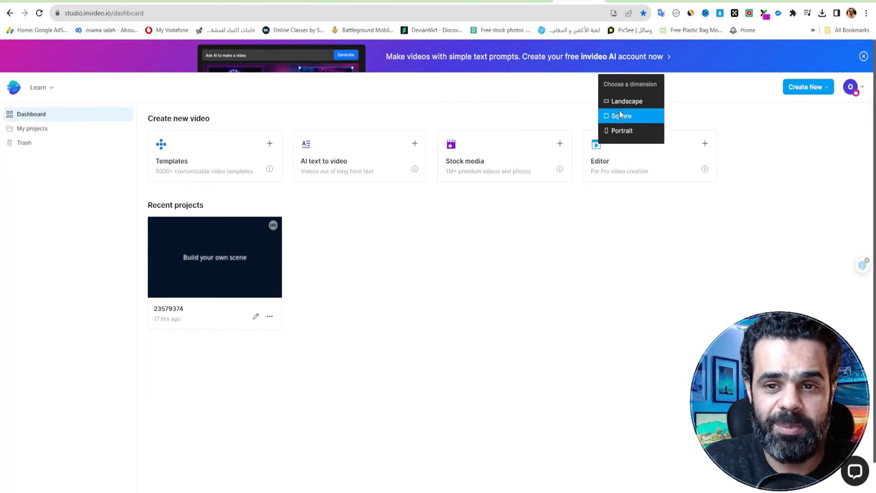
pyautogui.click(620, 118)
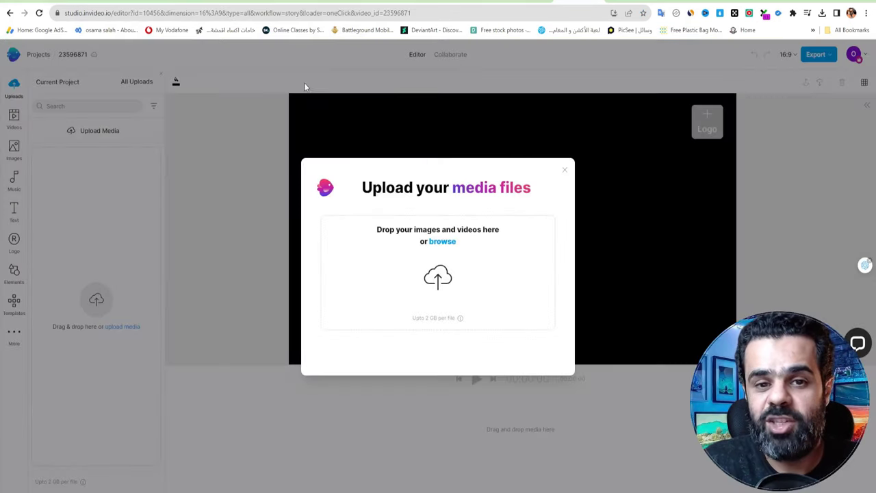
# Upload preview-download 5.mp4 to the project and add the whole clip untrimmed to the timeline
pyautogui.click(441, 253)
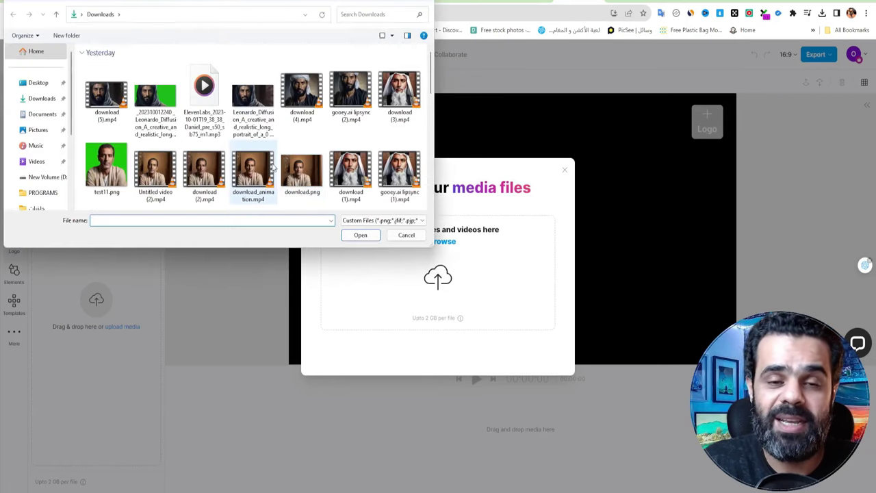
pyautogui.doubleClick(108, 103)
pyautogui.click(57, 171)
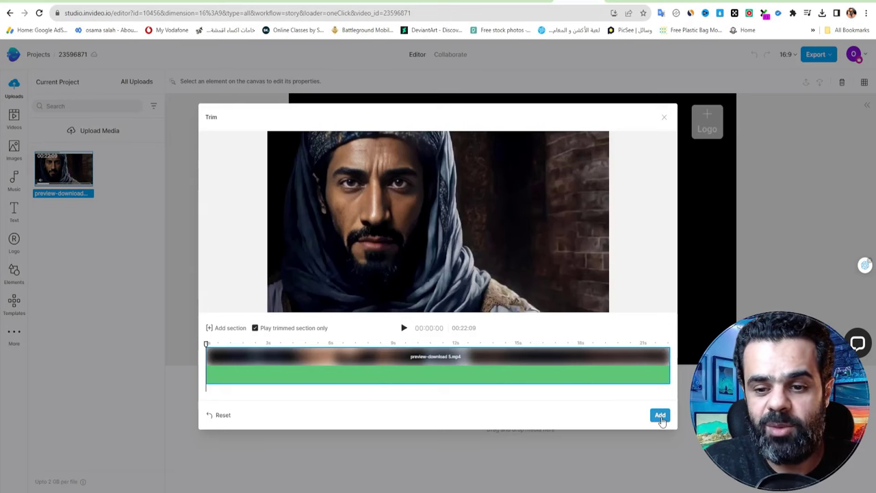
pyautogui.click(660, 415)
# Move and enlarge the portrait video so it fills the whole 16:9 canvas without black bars
pyautogui.moveTo(509, 148); pyautogui.dragTo(495, 136)
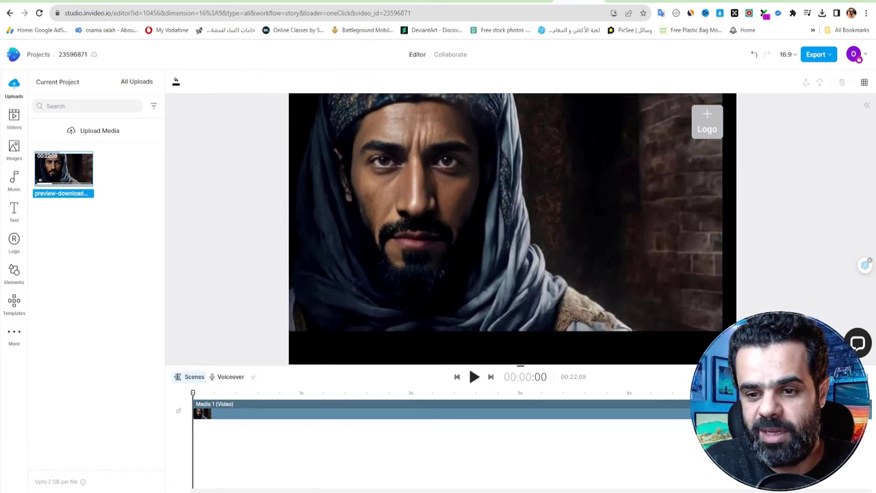
pyautogui.moveTo(722, 330); pyautogui.dragTo(756, 348)
pyautogui.moveTo(724, 274); pyautogui.dragTo(722, 286)
pyautogui.click(827, 175)
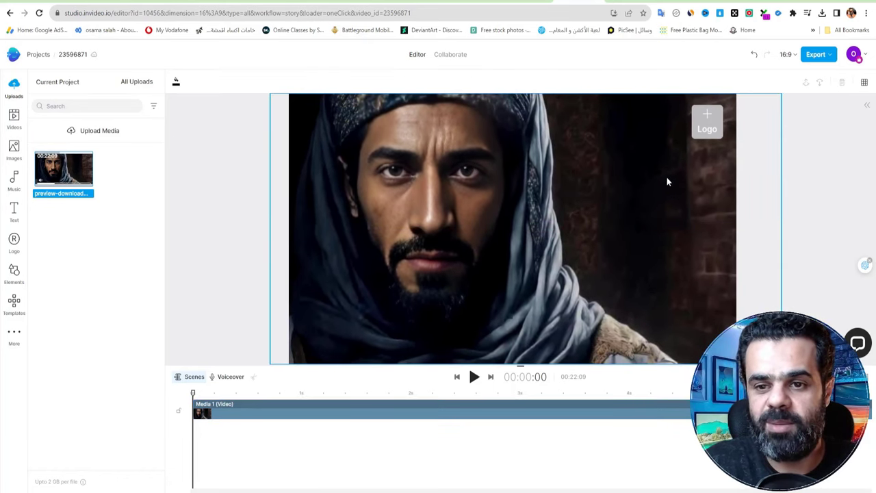
# Add the Minimalist name title with the yellow SEO EXPERT label and place it on the dark area beside the face
pyautogui.click(15, 211)
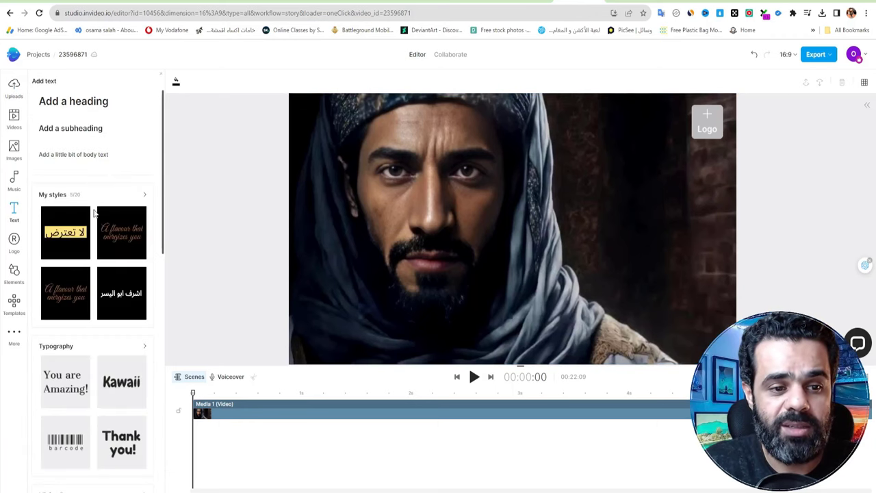
pyautogui.scroll(-3, 94, 216)
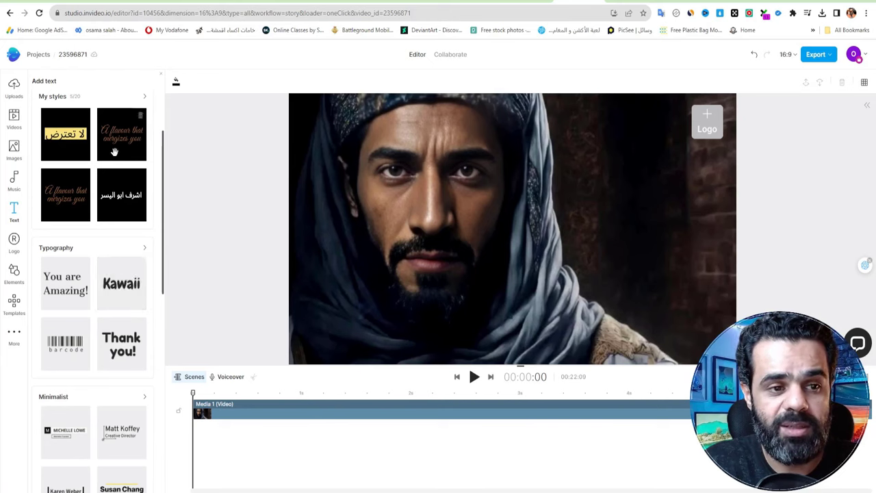
pyautogui.scroll(-3, 114, 152)
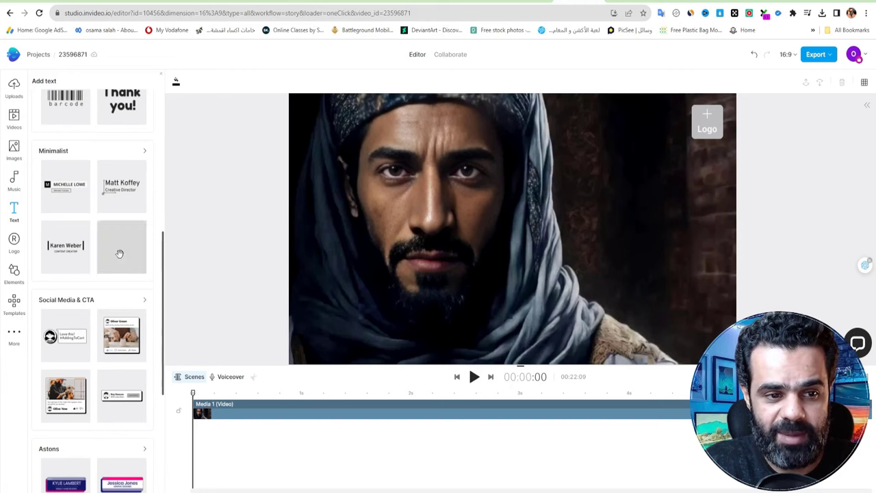
pyautogui.scroll(1, 137, 205)
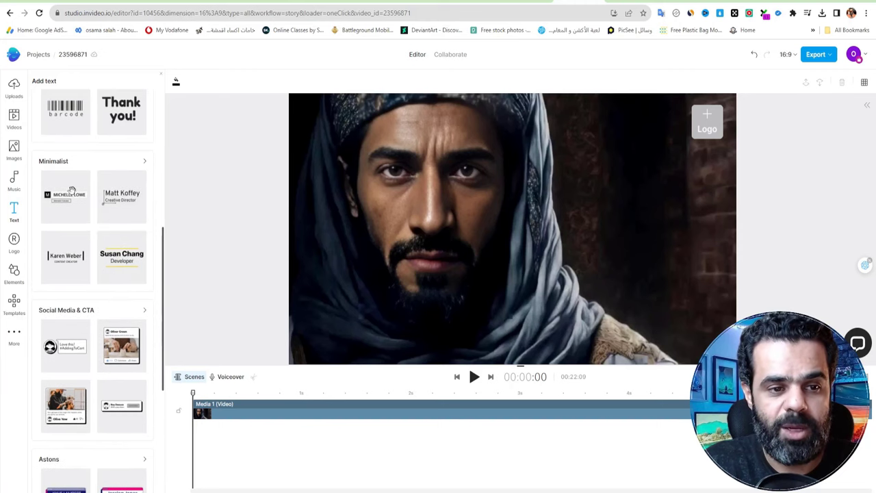
pyautogui.click(145, 164)
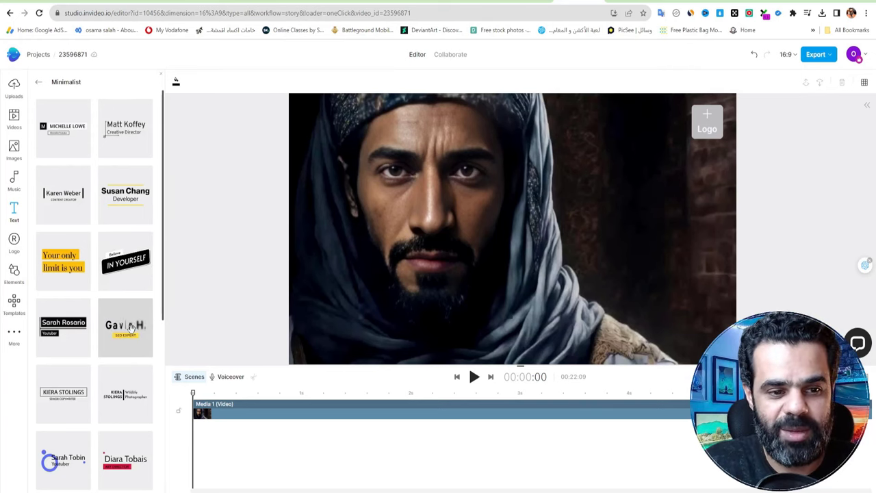
pyautogui.moveTo(128, 327); pyautogui.dragTo(589, 215)
pyautogui.click(402, 295)
pyautogui.moveTo(402, 294); pyautogui.dragTo(638, 185)
# Replace the title's name line with the Arabic quote "لَا تَعتَرِض لِمَا لَا يُعينك" and make it white
pyautogui.click(72, 119)
pyautogui.hotkey('ctrl', 'a')
pyautogui.hotkey('ctrl', 'v')
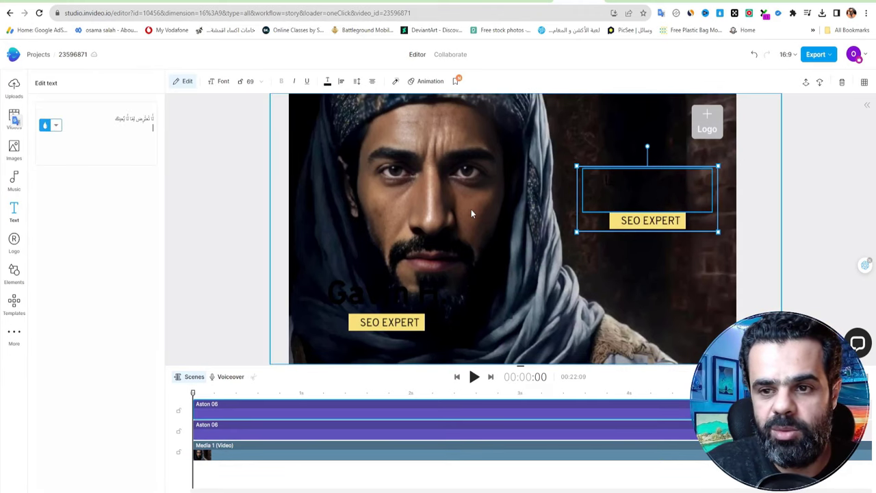
pyautogui.click(45, 125)
pyautogui.click(39, 378)
pyautogui.click(44, 124)
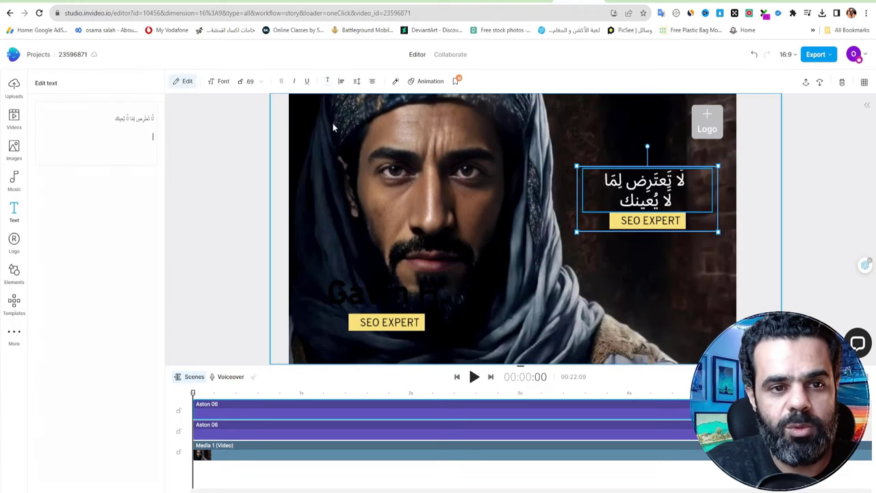
# Set the Arabic title's font to the uploaded Brando Arabic Black
pyautogui.click(214, 85)
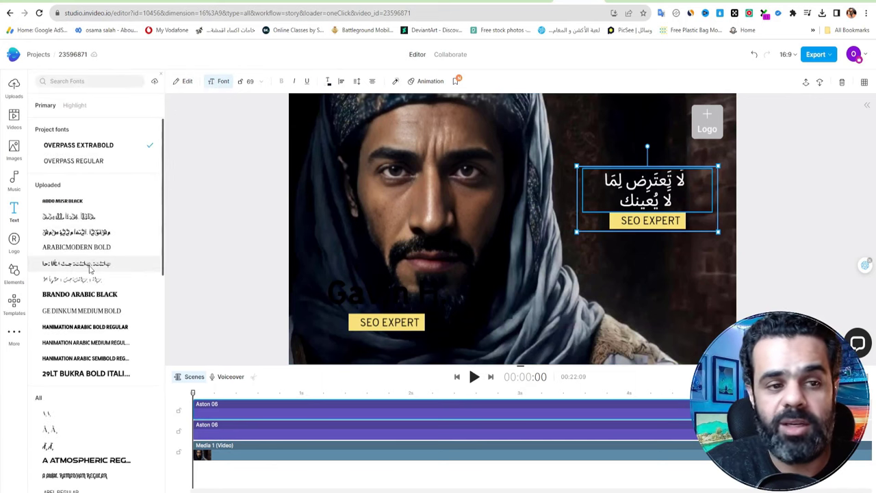
pyautogui.scroll(-1, 89, 260)
pyautogui.click(80, 245)
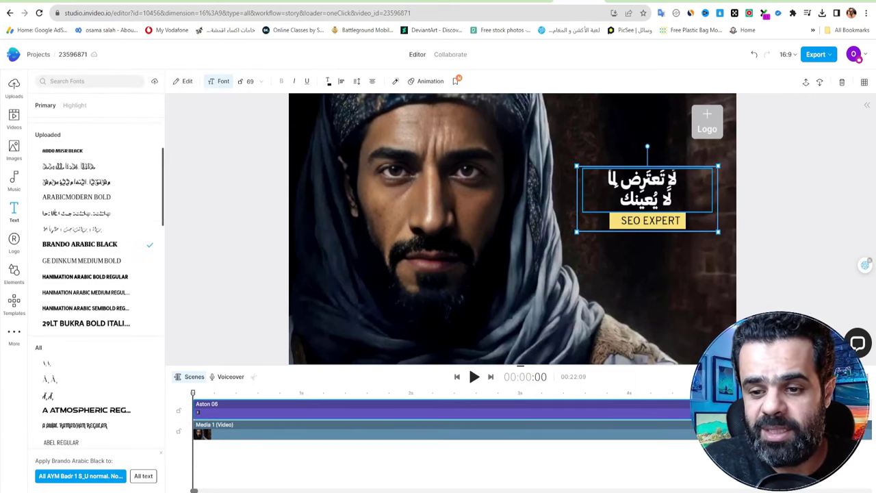
# Shorten the title clip to about 2 seconds on the timeline and play back the start of the video
pyautogui.moveTo(693, 411); pyautogui.dragTo(417, 413)
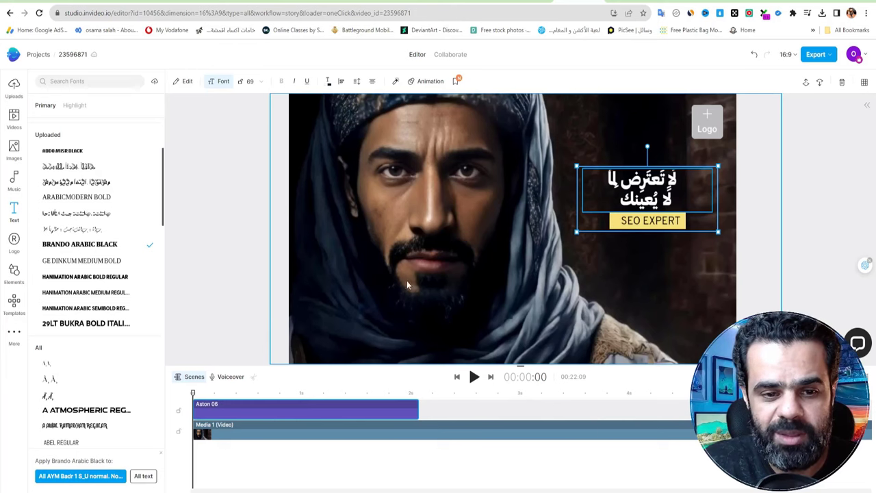
pyautogui.click(474, 376)
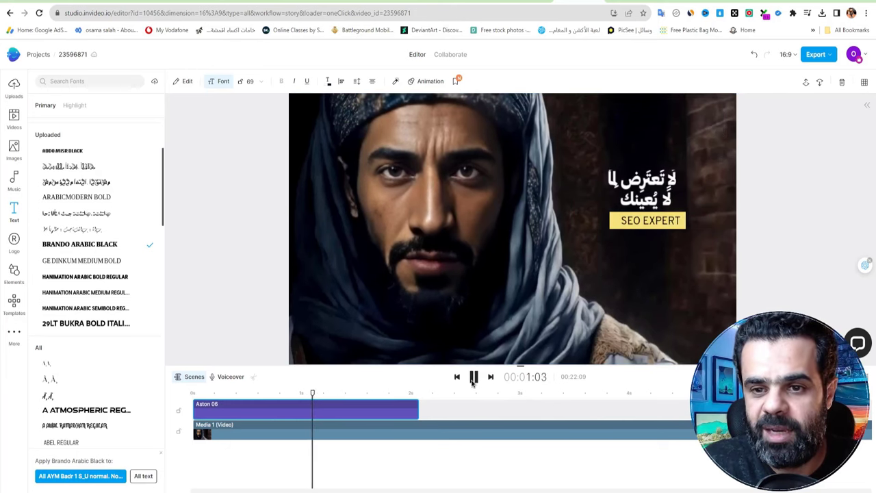
pyautogui.click(474, 376)
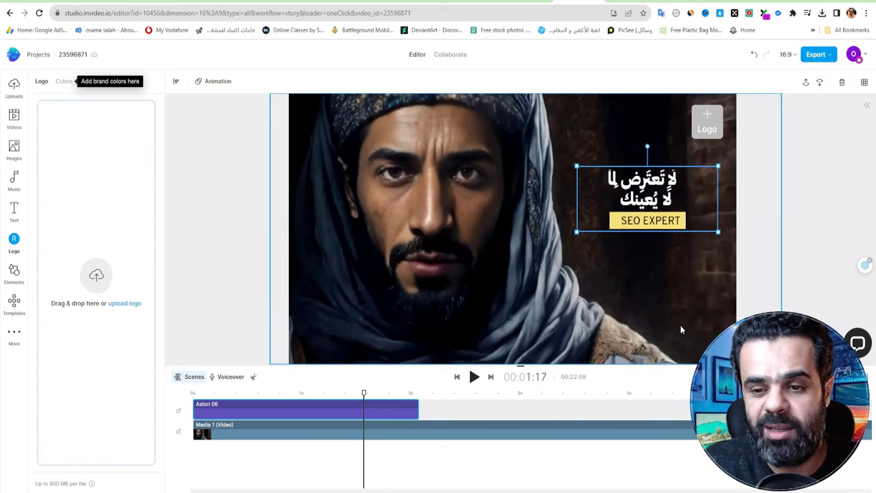
# Browse the sticker categories in the elements library, from 3D Stickers down to Medical and Finance
pyautogui.click(14, 274)
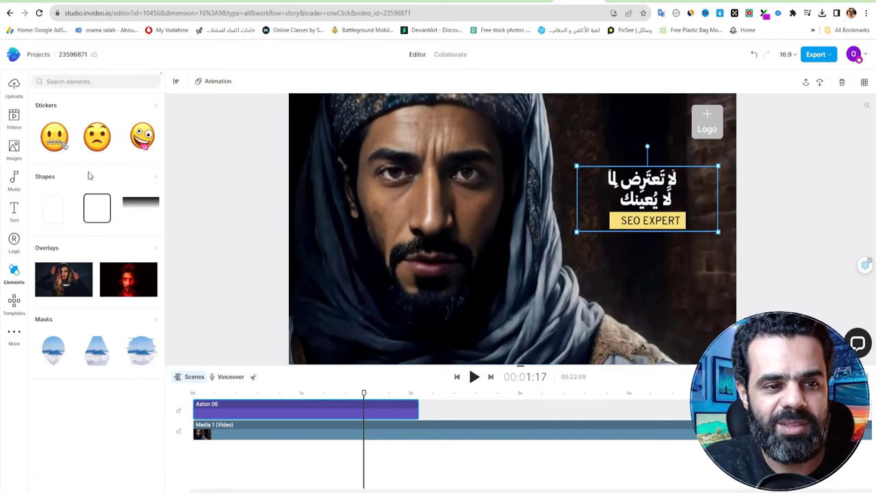
pyautogui.click(156, 107)
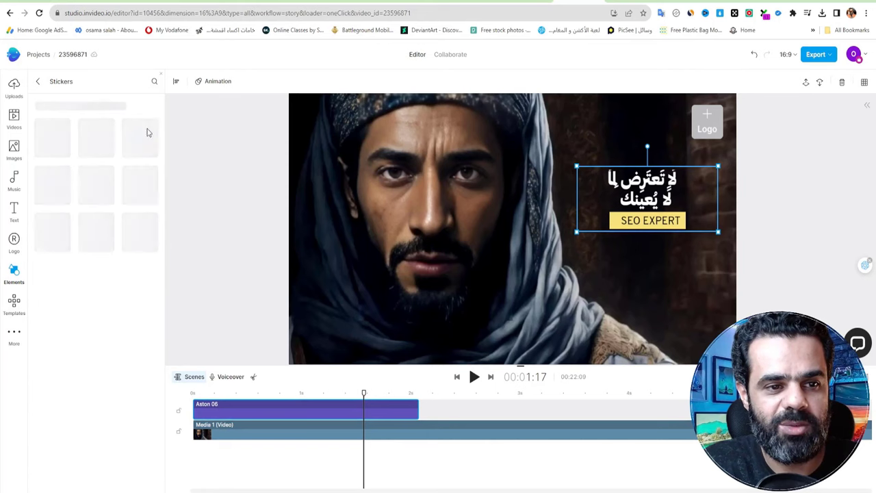
pyautogui.scroll(-1, 111, 232)
pyautogui.scroll(-6, 111, 233)
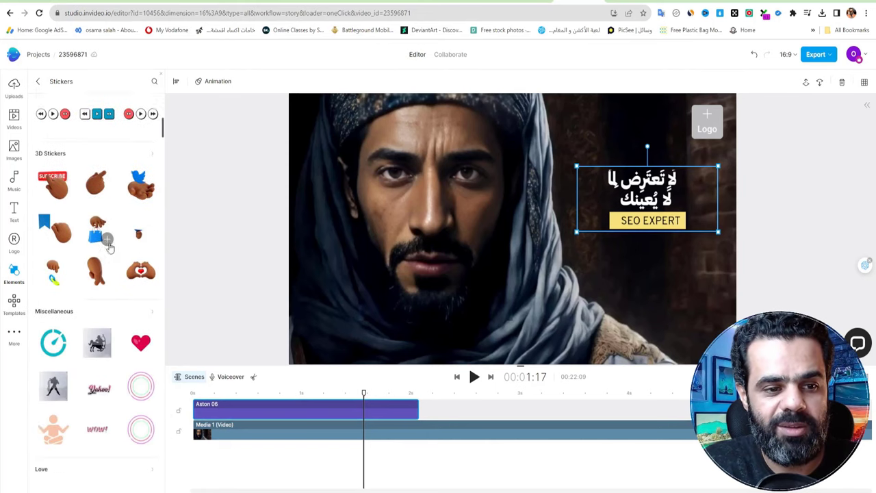
pyautogui.scroll(-4, 111, 253)
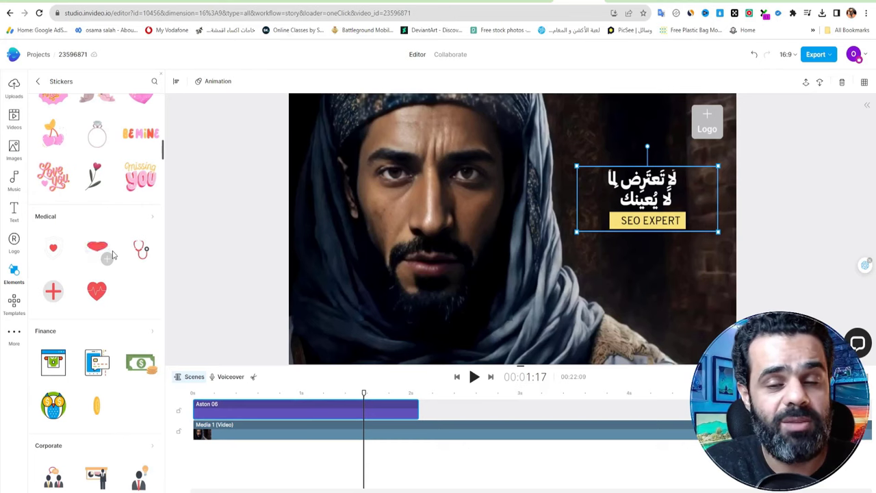
# Bring up the export quality options for the video
pyautogui.click(829, 59)
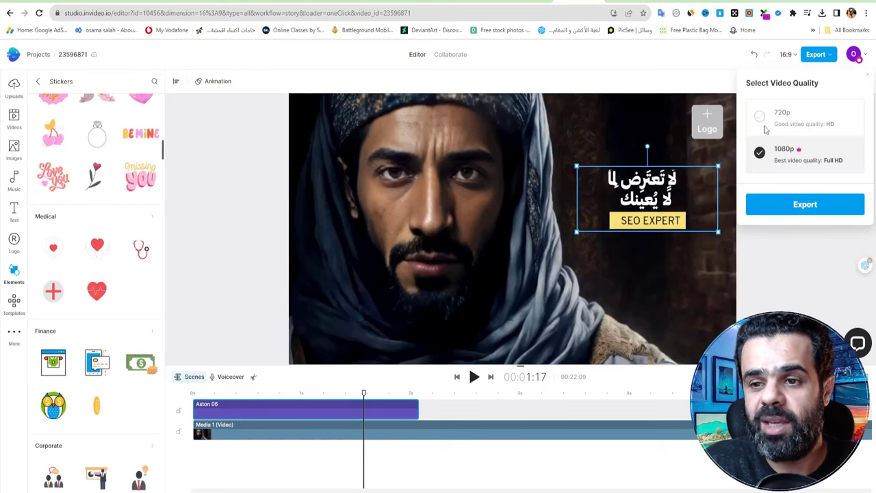